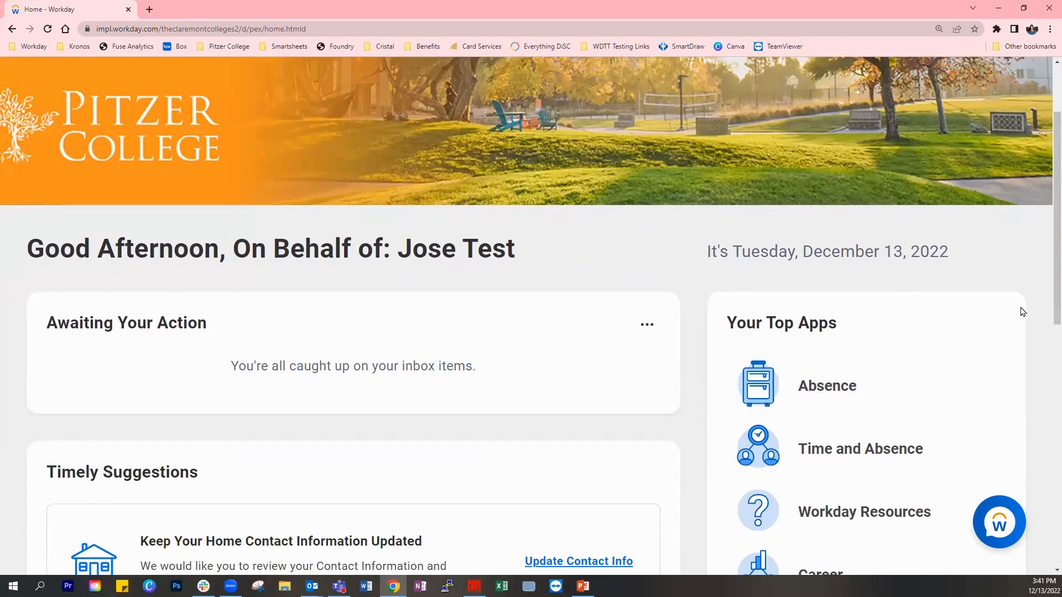
Open the Absence app and start a new absence request to bring up the Absence Calendar.
scroll(1006, 331, down, 1)
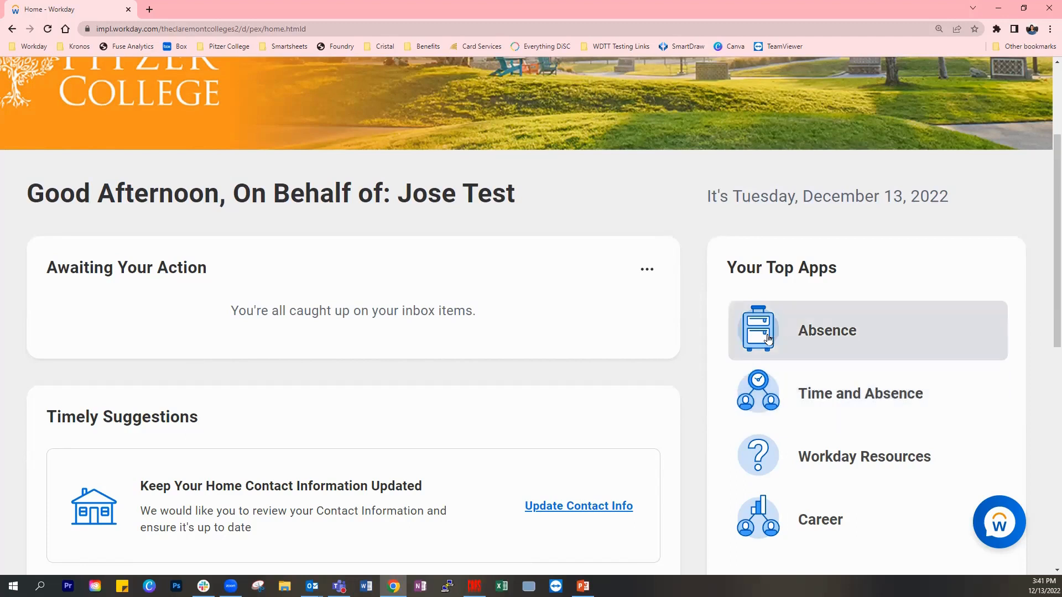
click(849, 346)
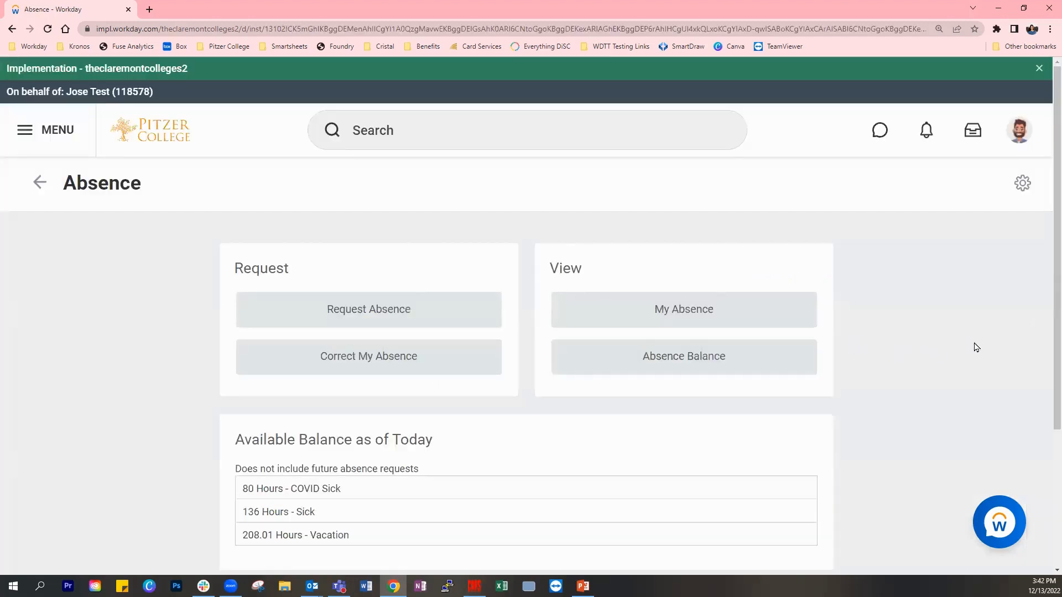
scroll(976, 347, down, 1)
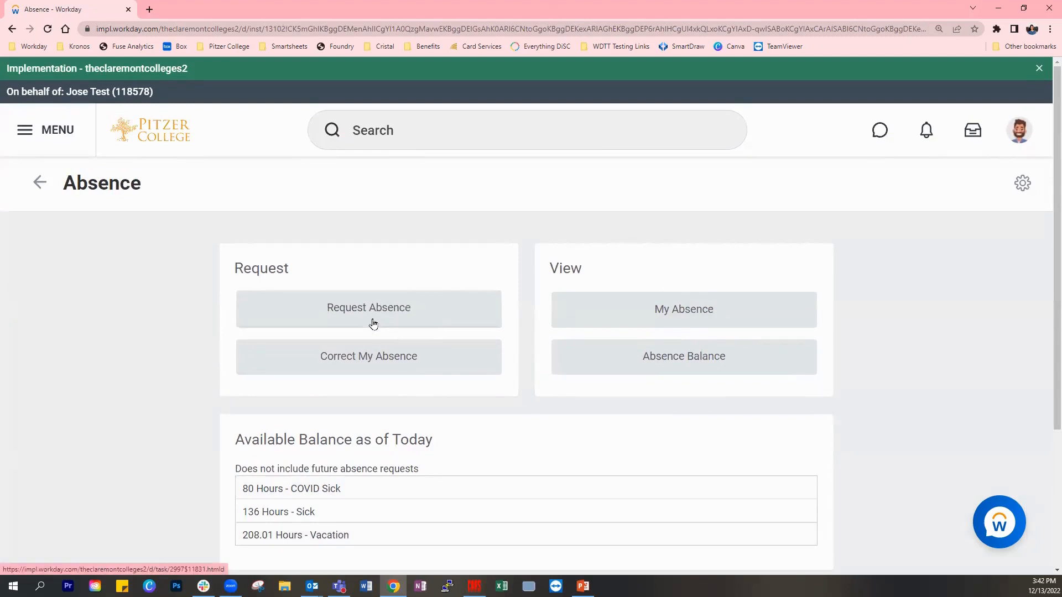
click(373, 324)
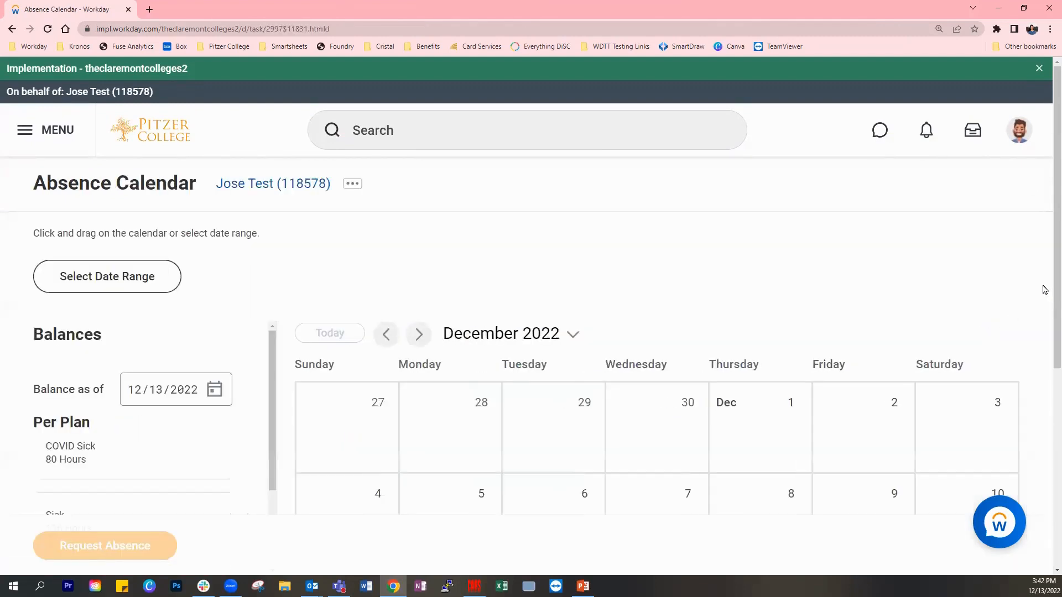
Advance the Absence Calendar to February 2023 and look through its month and year selector.
scroll(1044, 290, down, 2)
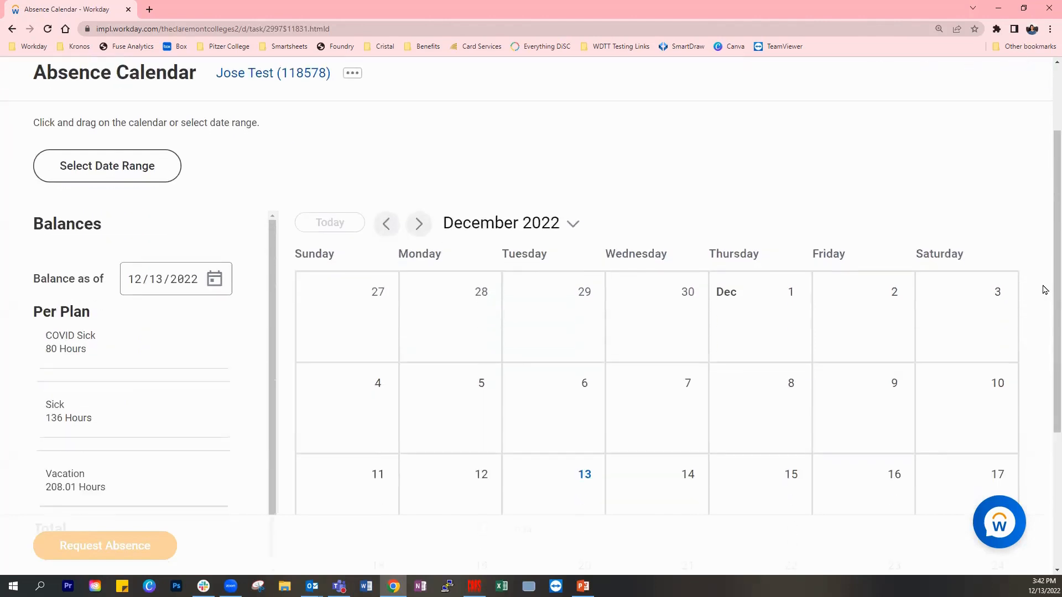
scroll(1045, 290, down, 1)
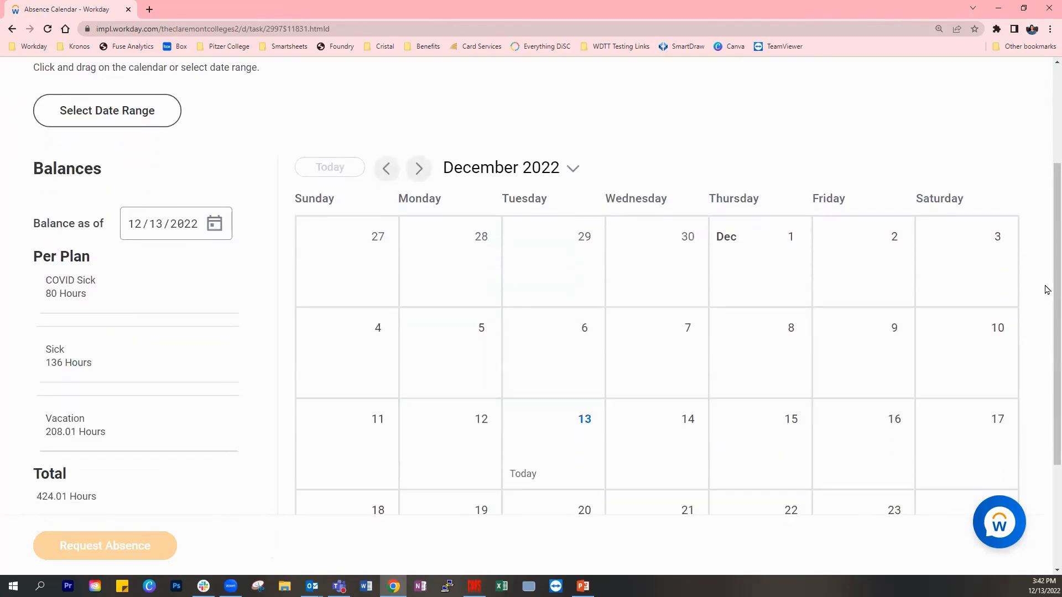
click(418, 169)
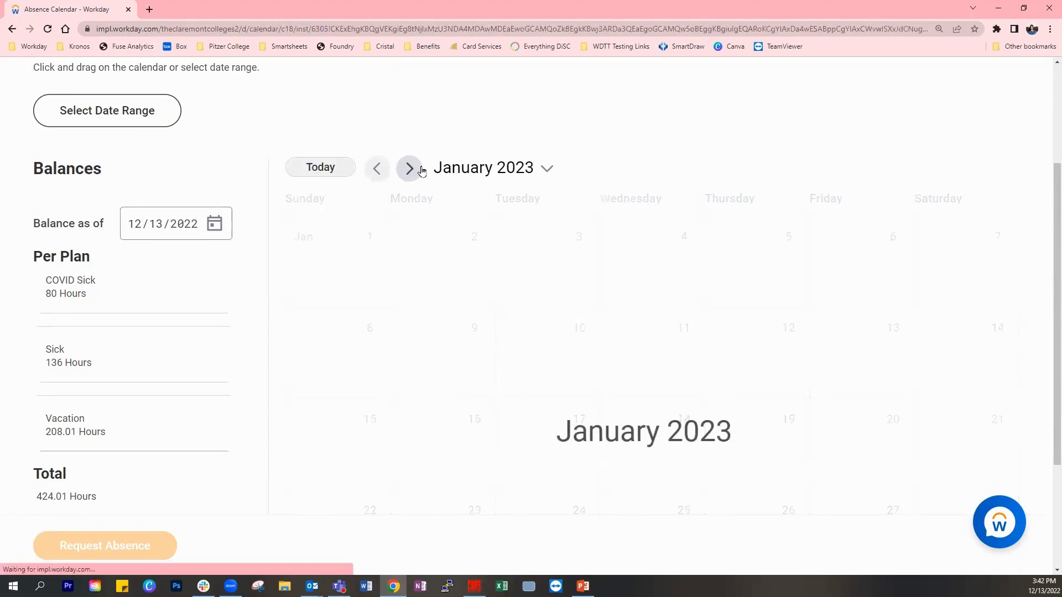
click(419, 171)
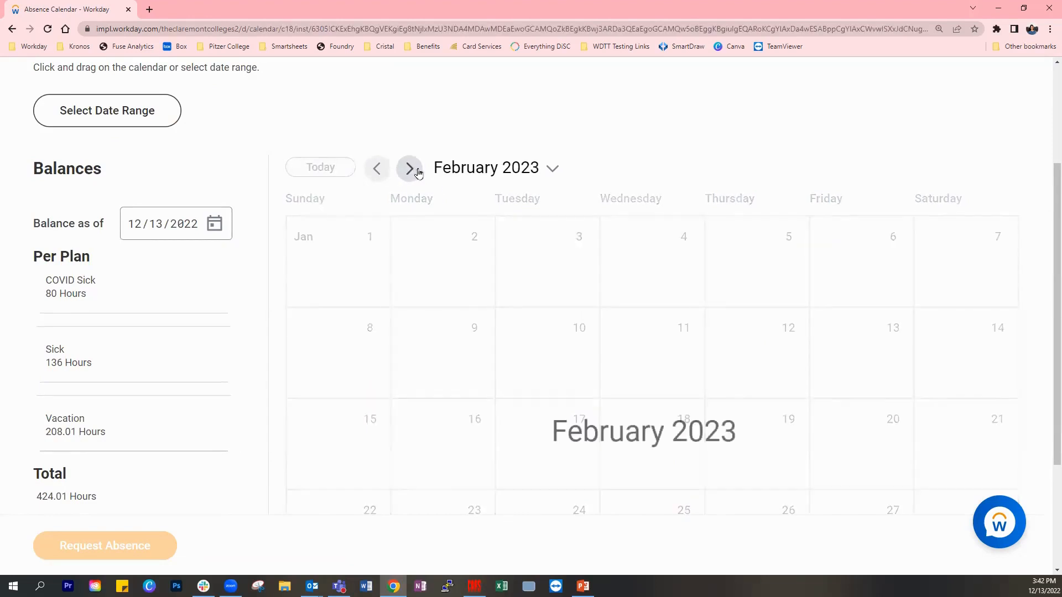
click(551, 168)
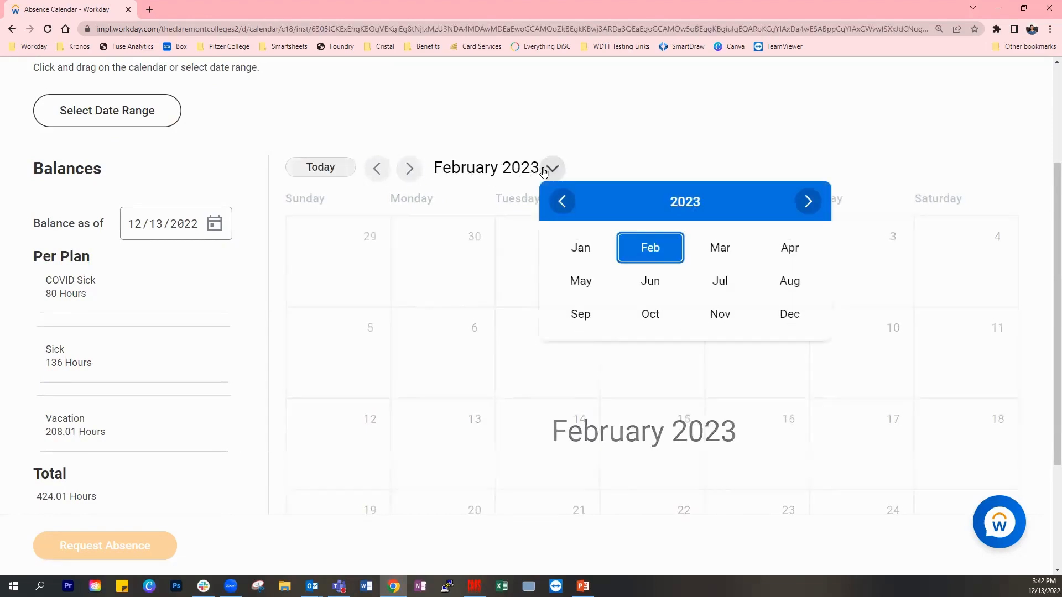
click(812, 204)
click(561, 202)
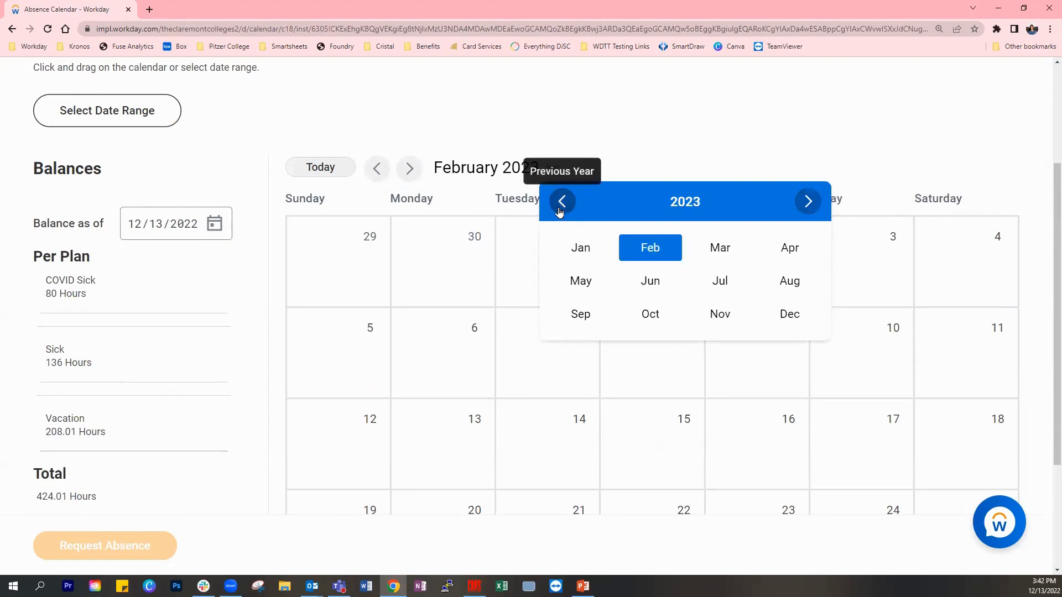
click(502, 129)
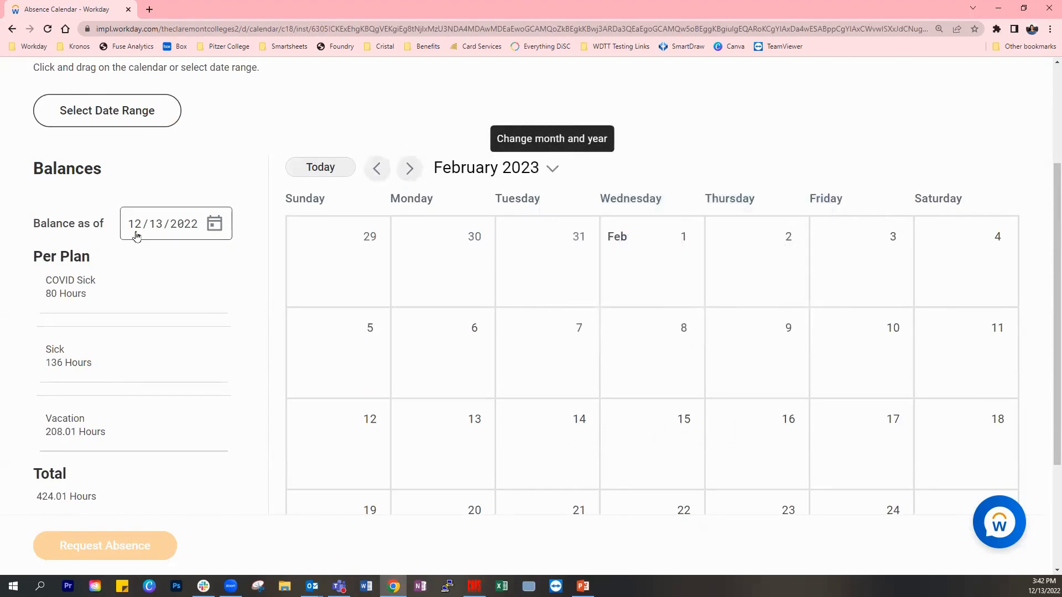
Set the balance as-of date to 06/01/2023 to project the leave balances for that day.
click(214, 231)
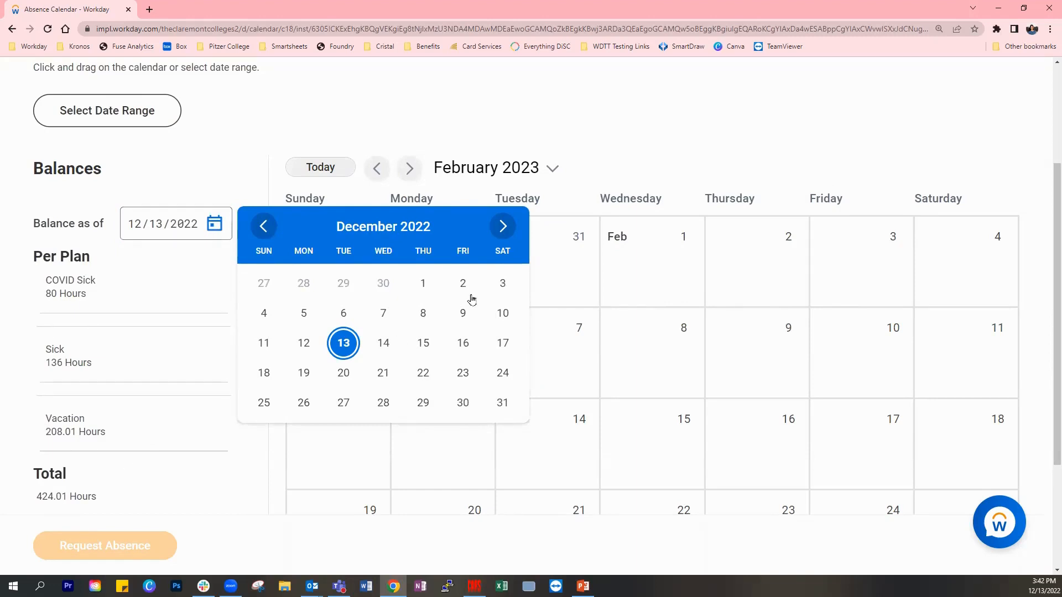
click(502, 226)
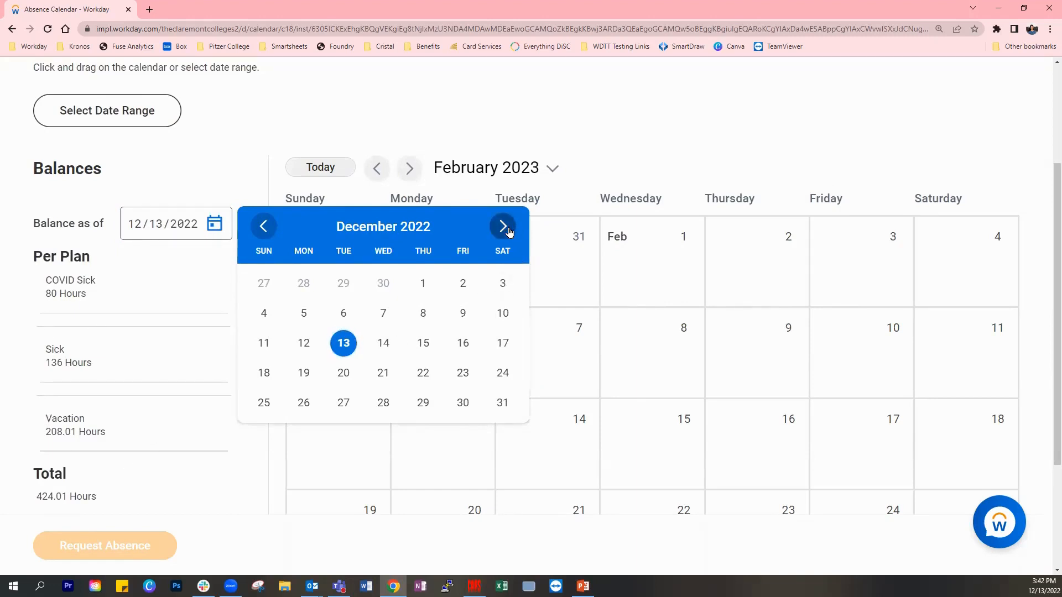
click(503, 226)
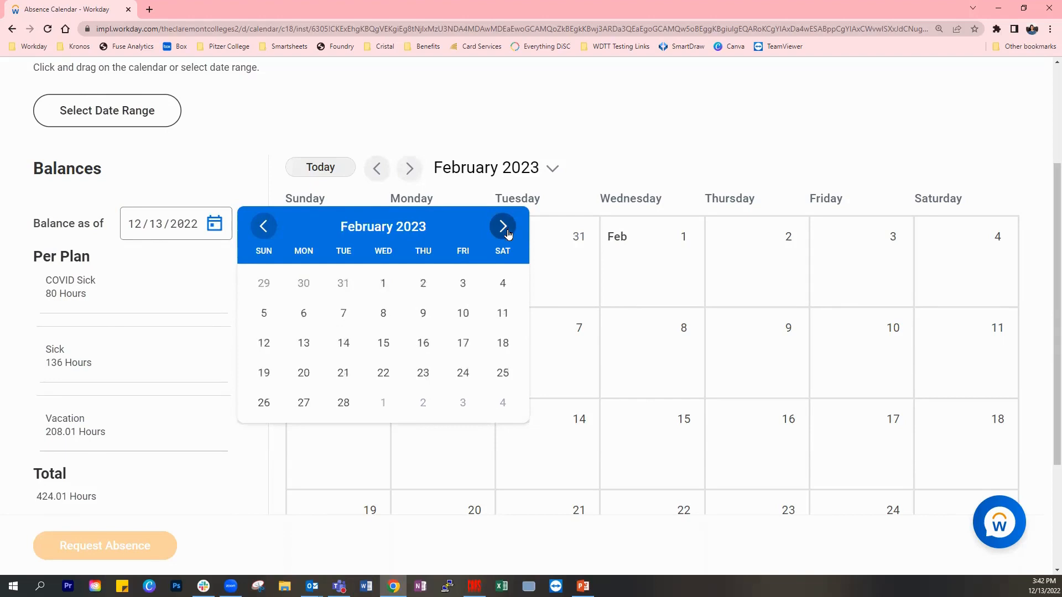
click(506, 230)
click(505, 230)
click(505, 230)
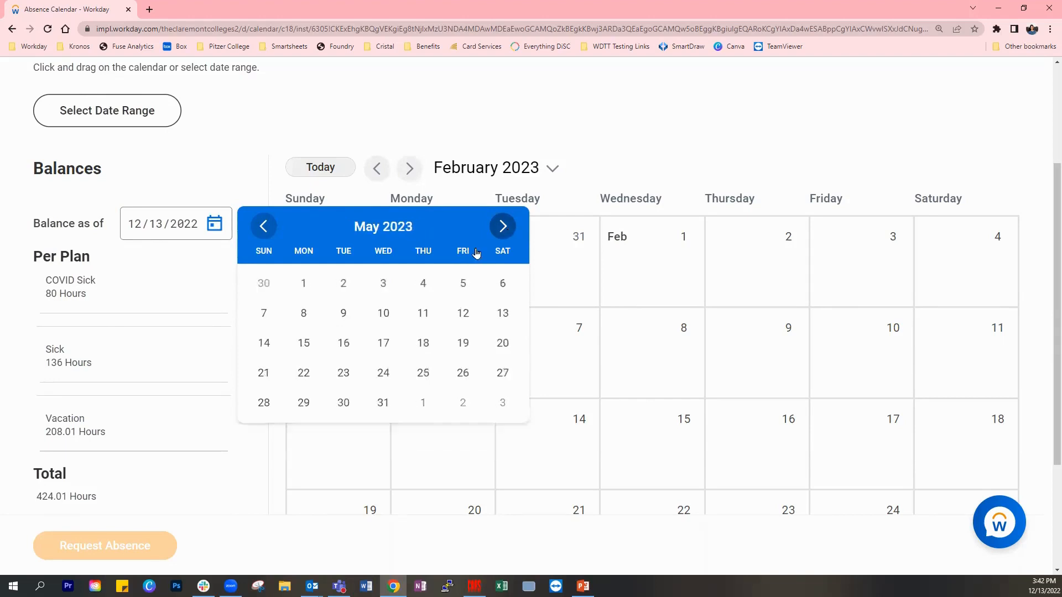
click(423, 403)
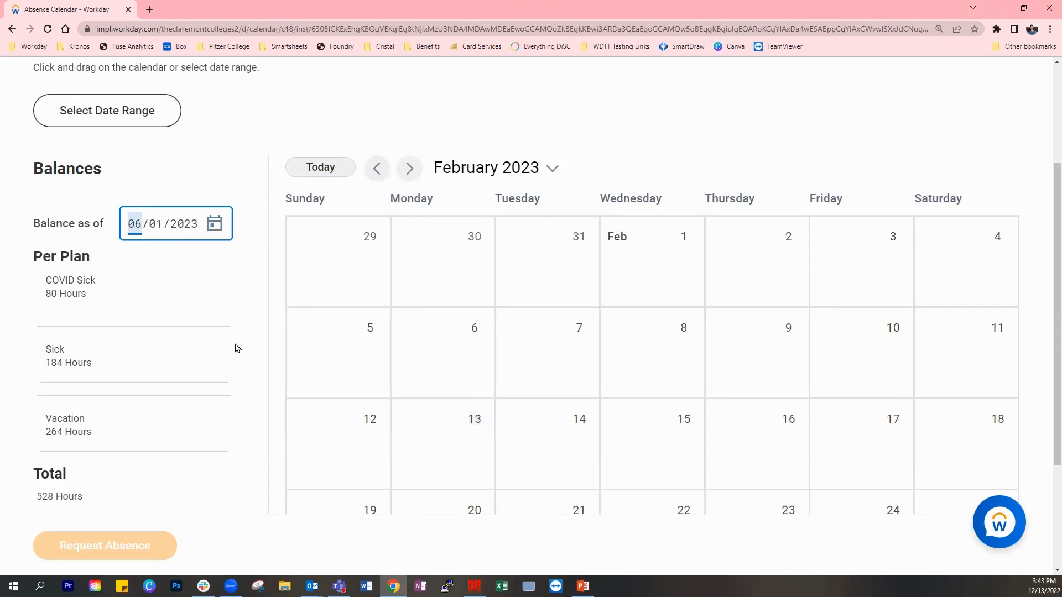
Show January 2023 in the Absence Calendar and select January 9 and 10.
scroll(222, 376, down, 1)
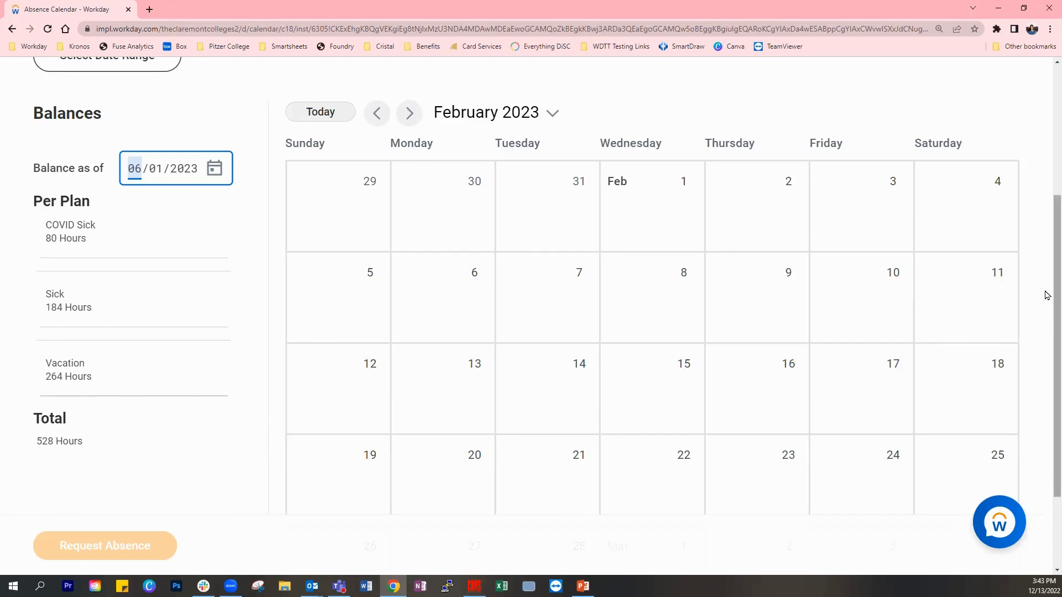
scroll(1046, 295, up, 1)
scroll(818, 166, up, 2)
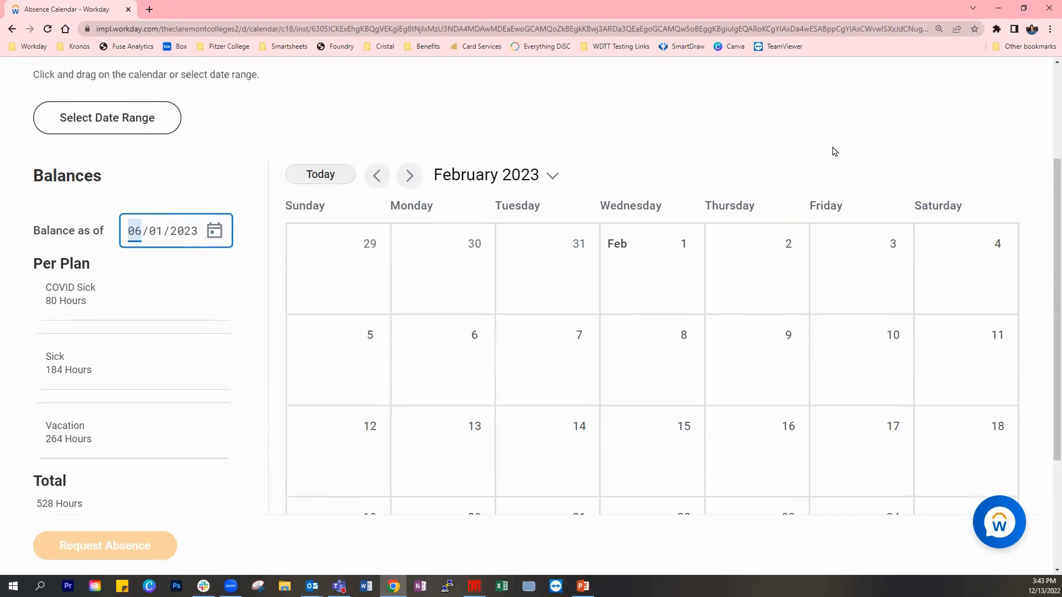
click(377, 194)
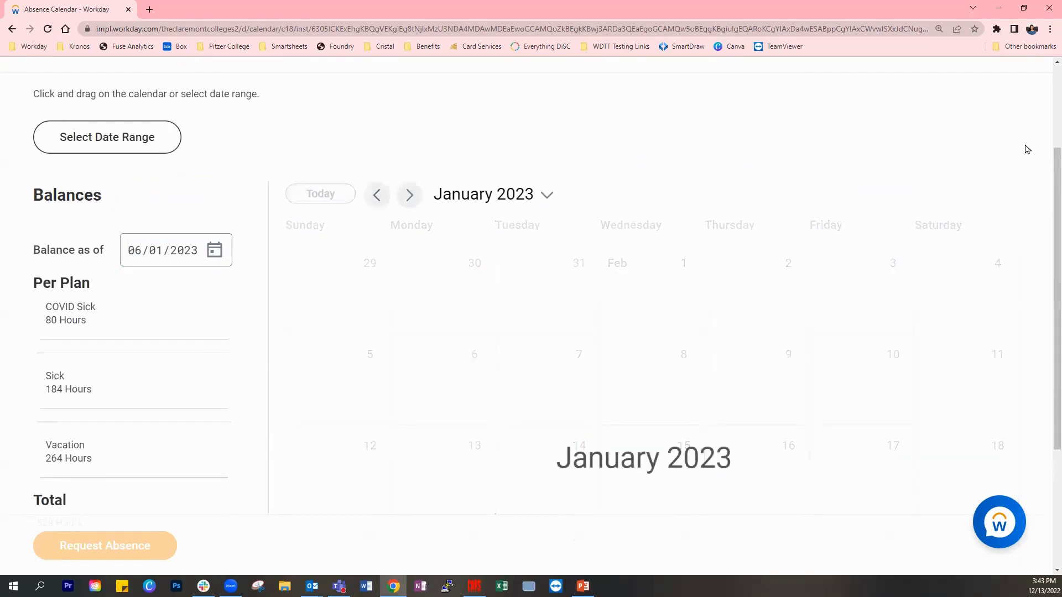
scroll(1027, 150, down, 2)
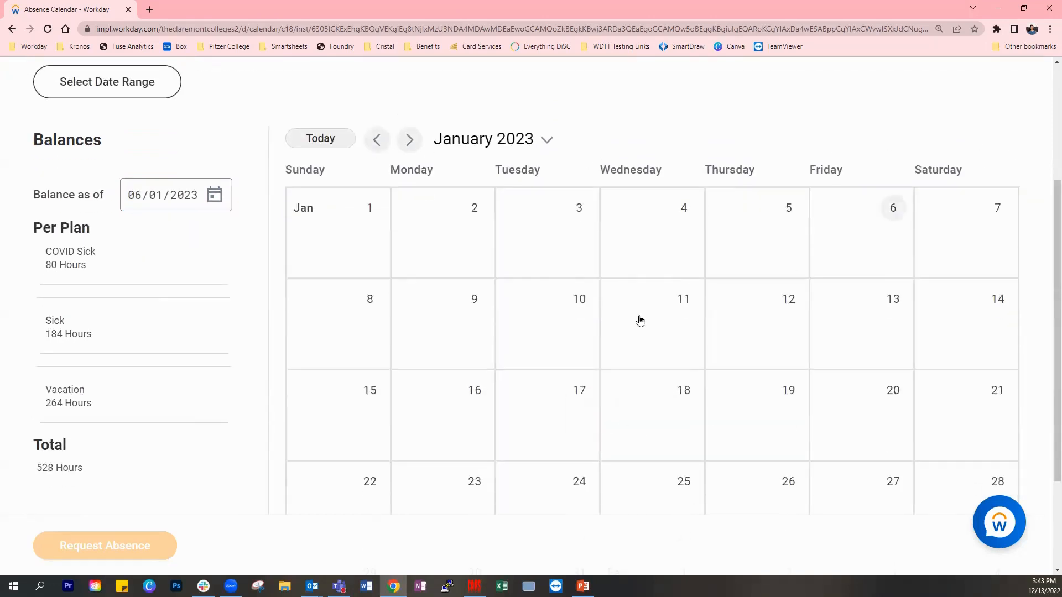
click(465, 320)
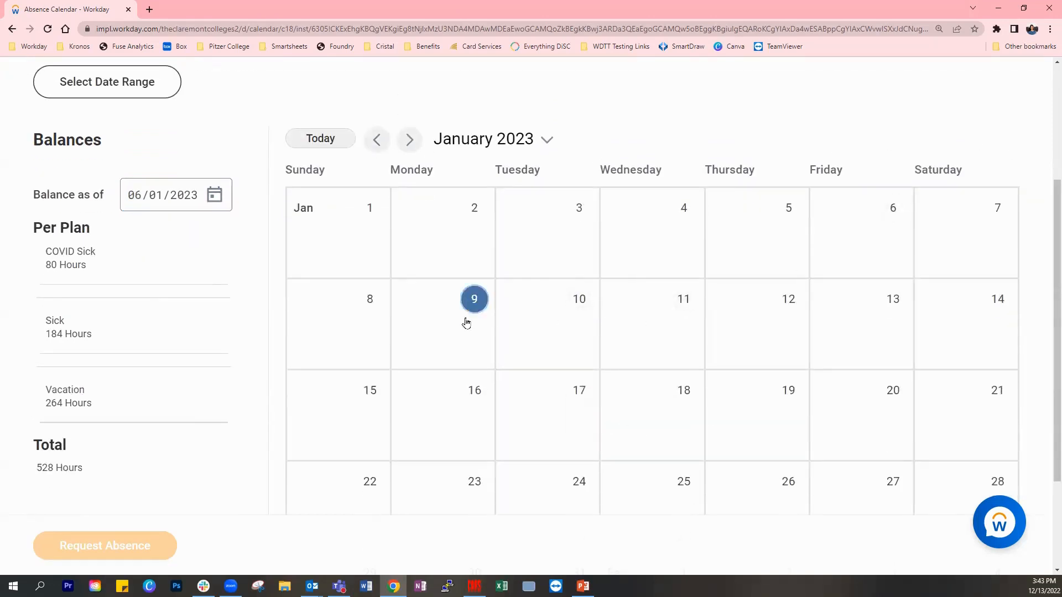
click(528, 327)
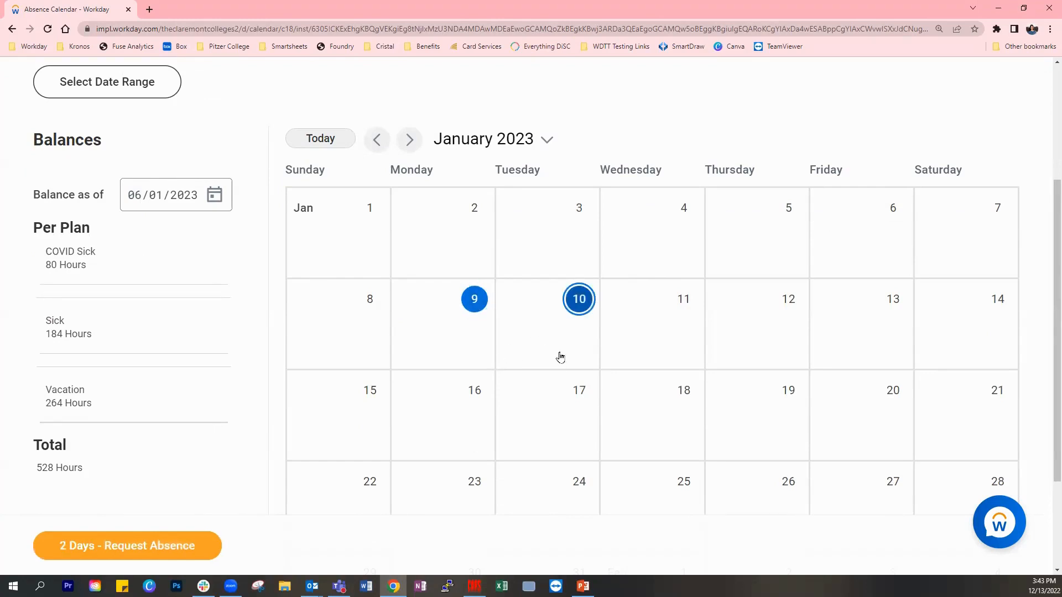
click(561, 326)
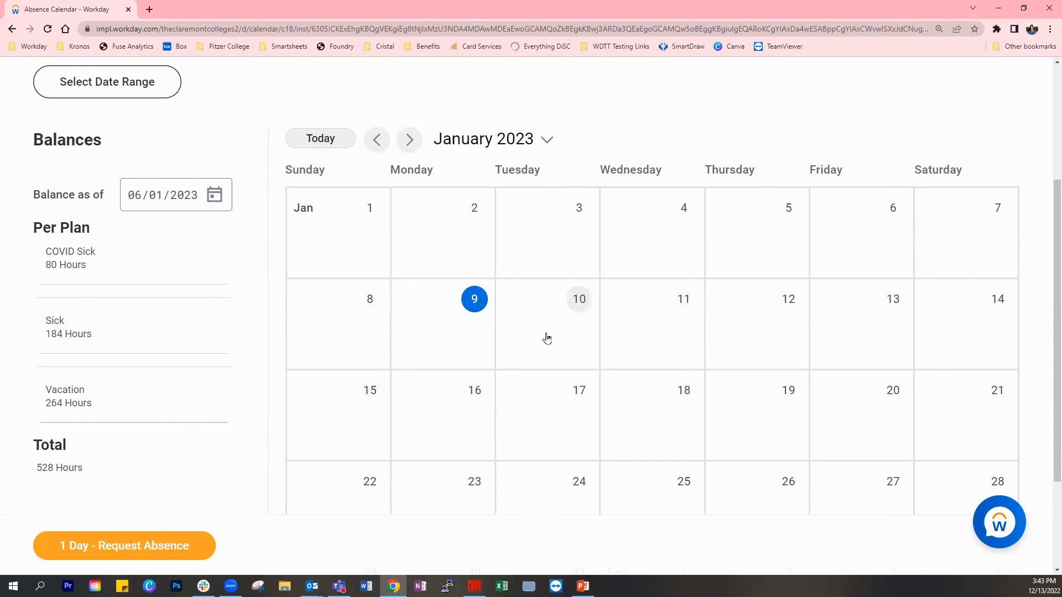
click(507, 331)
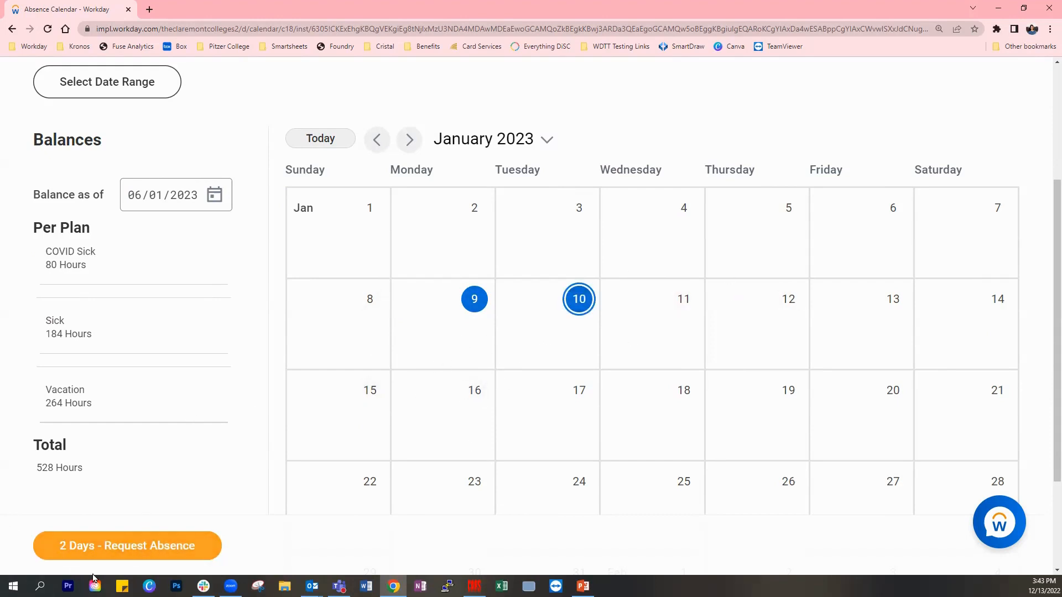
Request absence for the selected days with the Time Off Request type Vacation and continue to the request details.
click(132, 546)
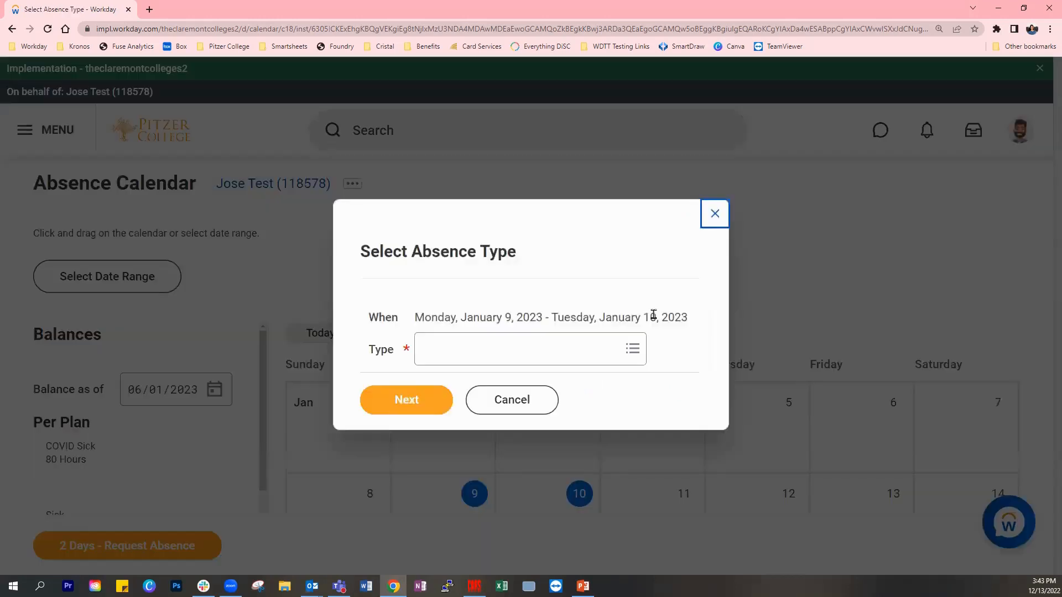
click(515, 358)
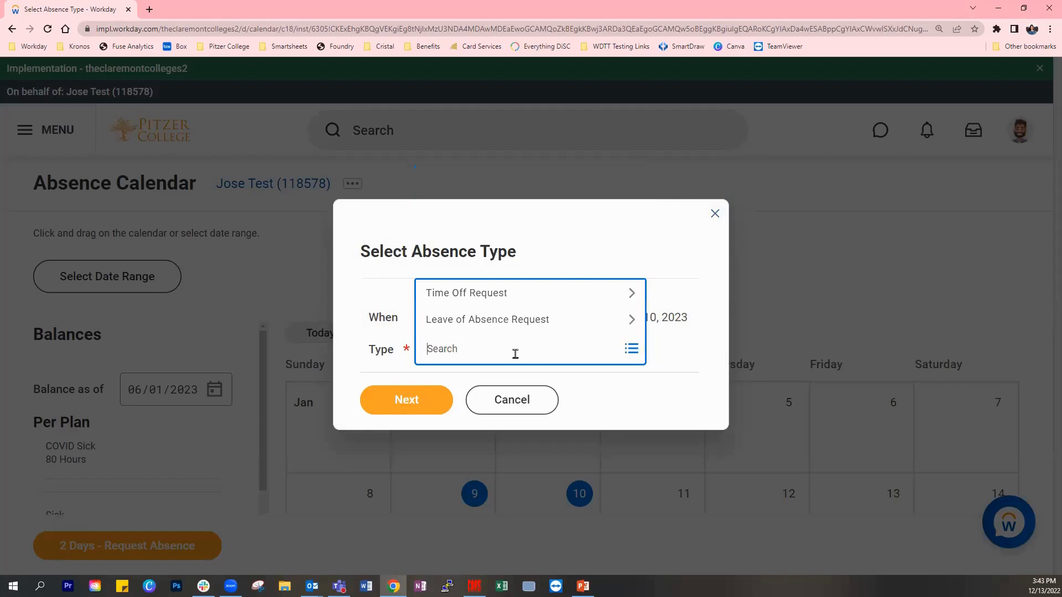
click(512, 294)
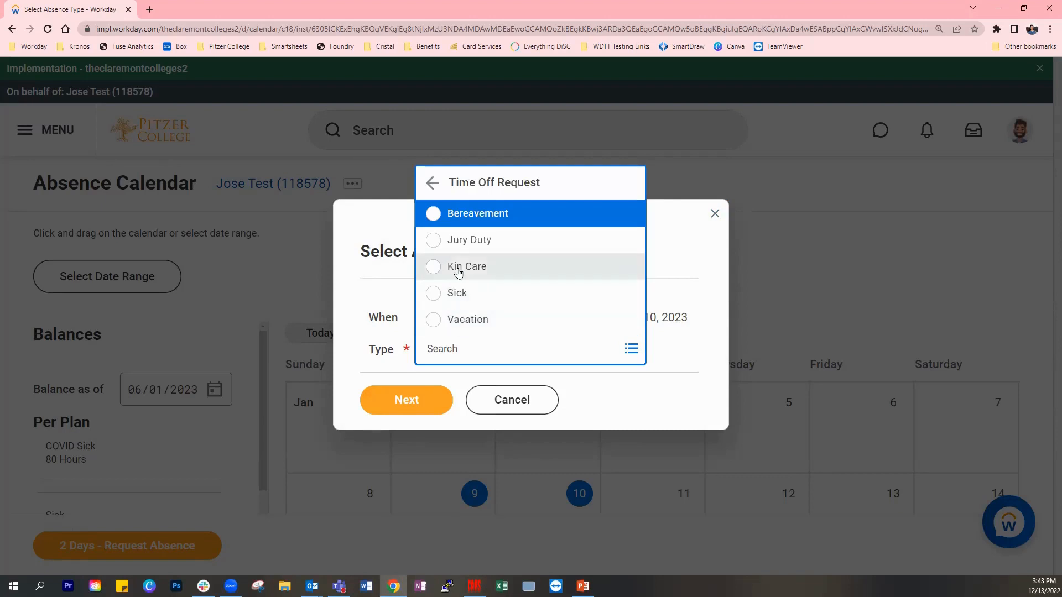
click(474, 326)
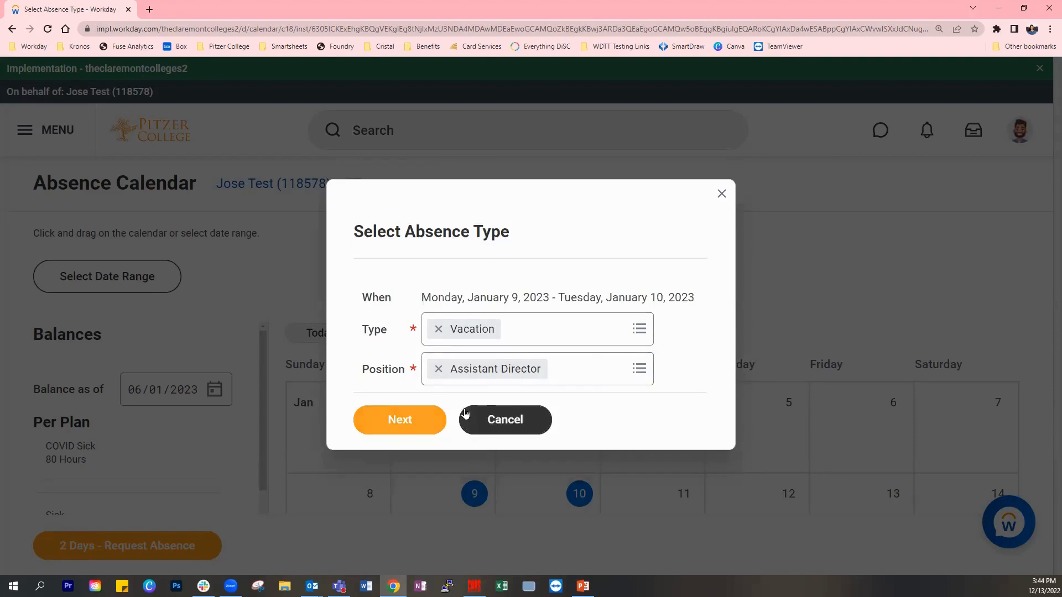
click(420, 430)
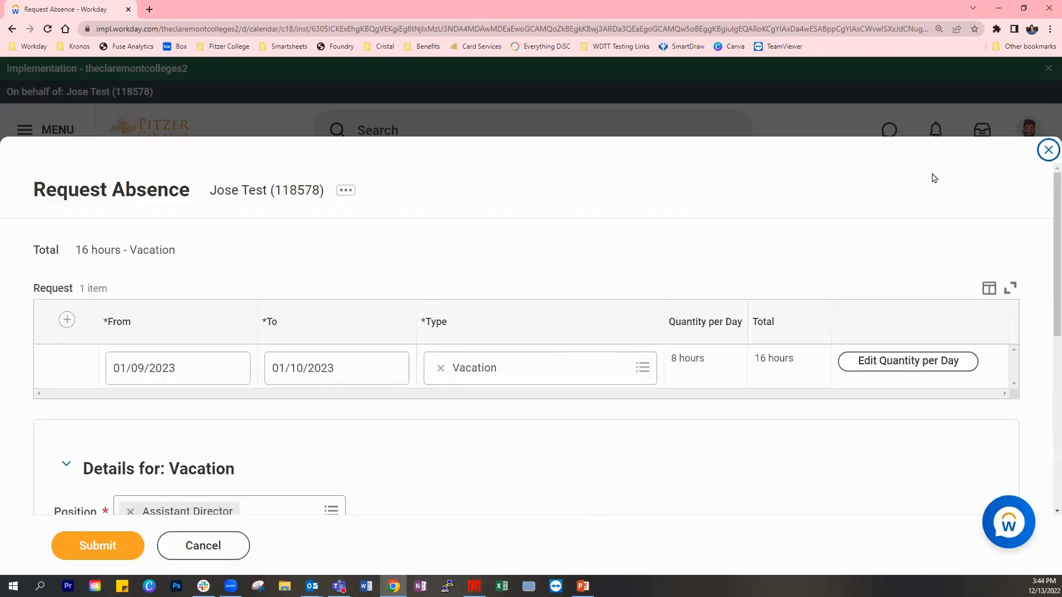
Edit the quantity for Mon, Jan 9, 2023 to 4 hours and add the comment "Requesting the morning off.".
scroll(933, 178, down, 3)
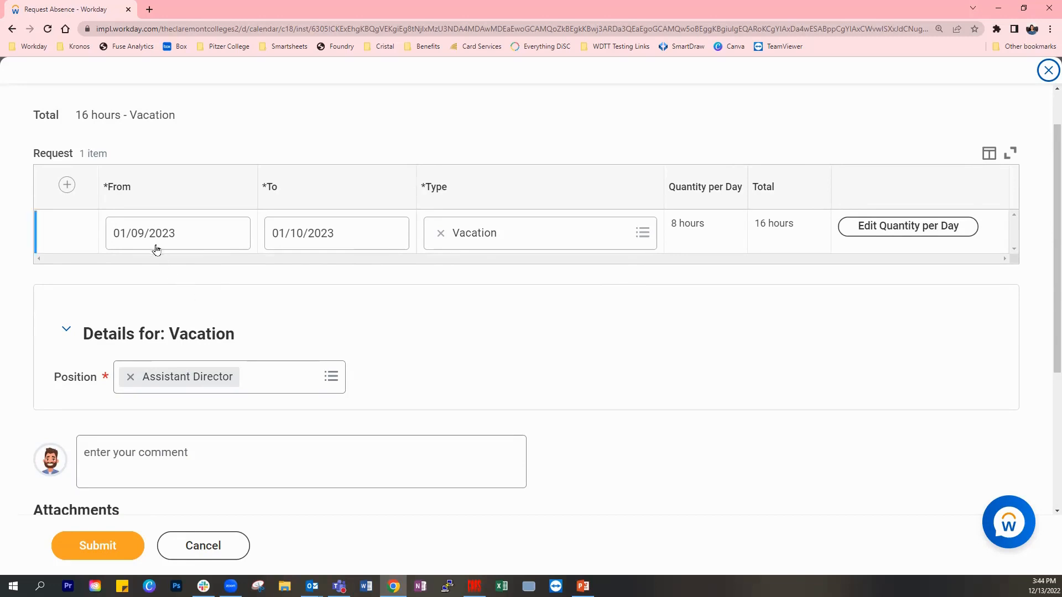
click(922, 235)
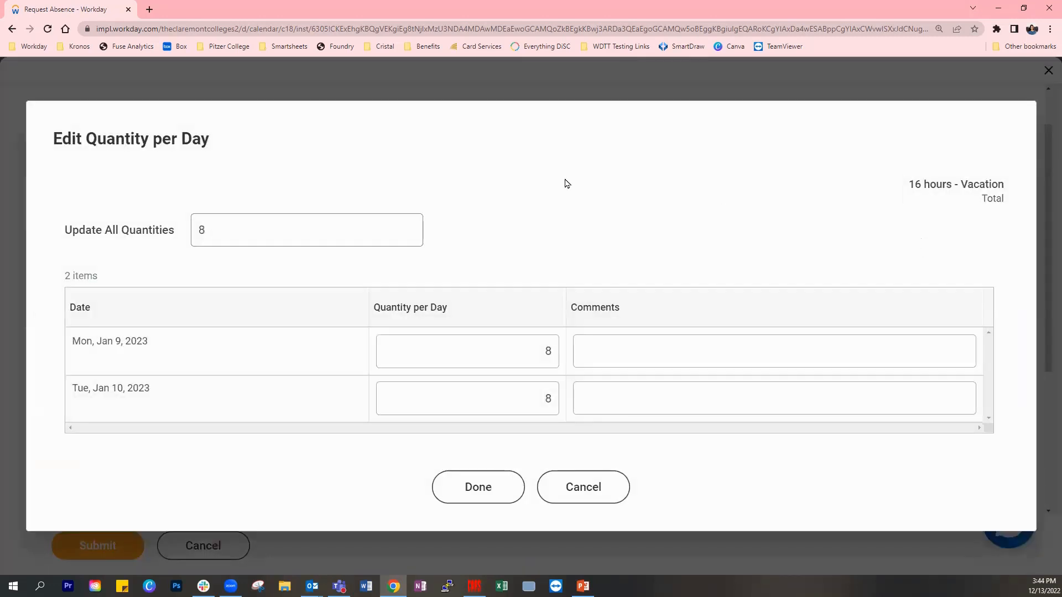
double_click(539, 352)
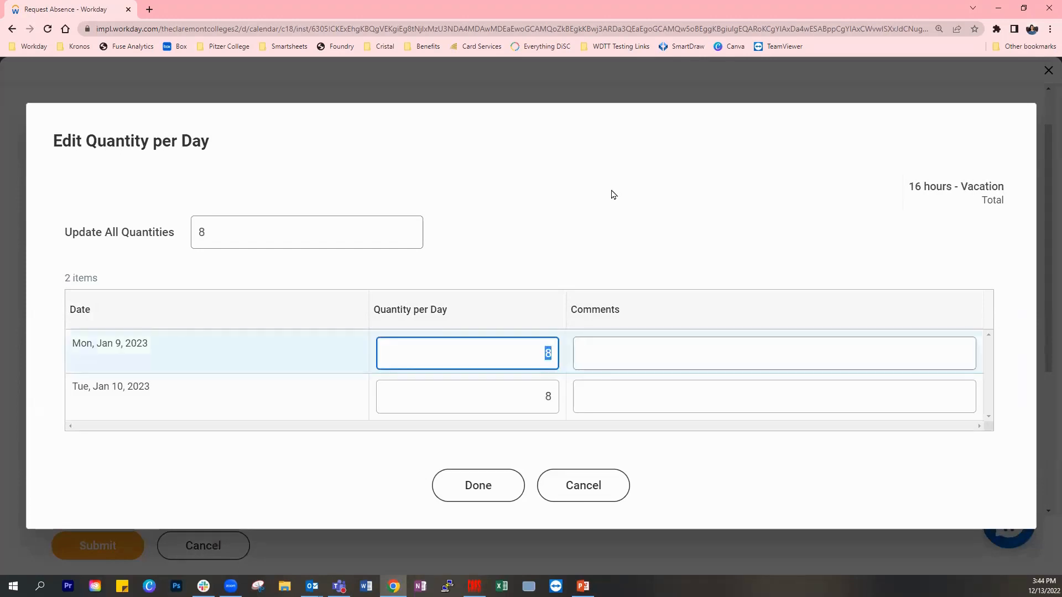
text(4)
click(603, 200)
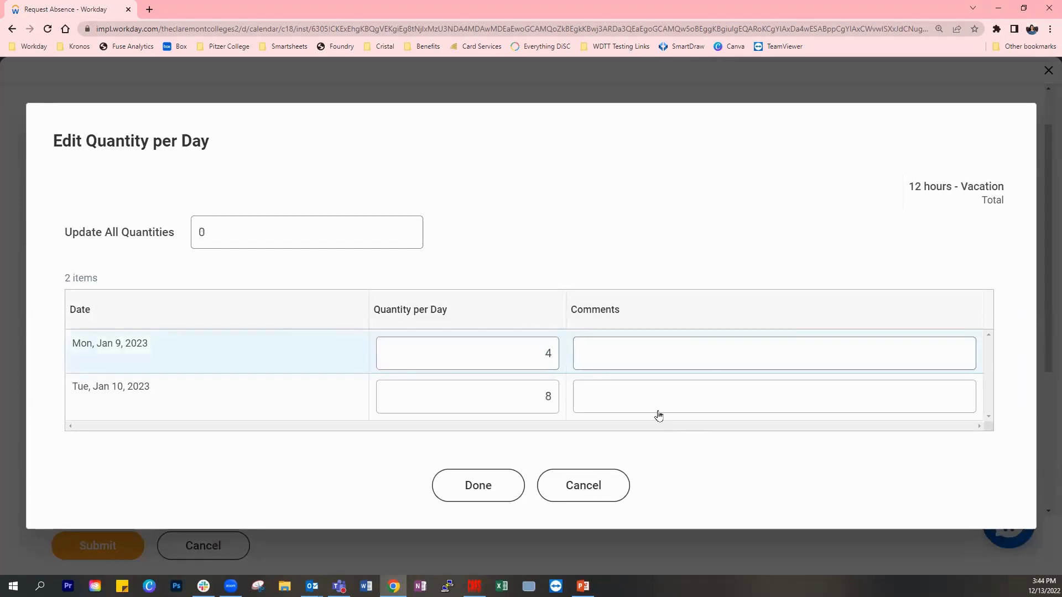
click(637, 357)
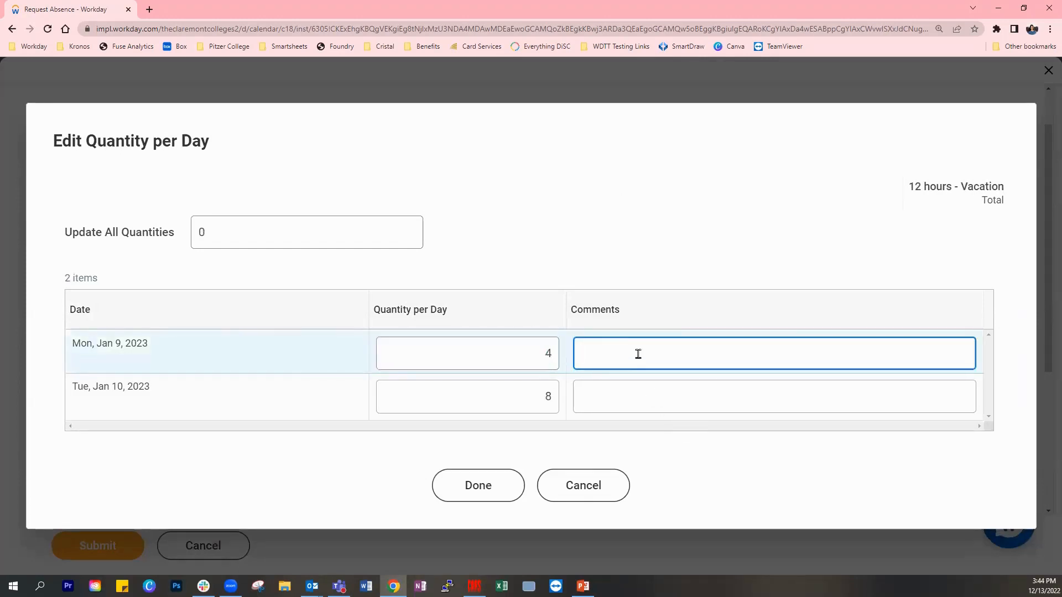
text(Requesting the morning off.)
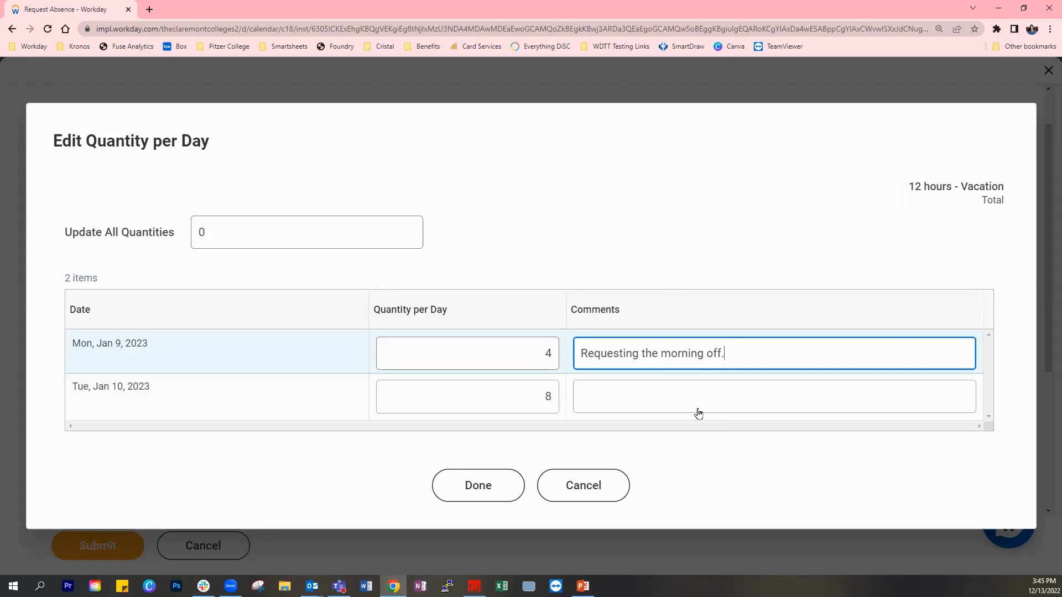
Confirm the edited daily quantities and submit the vacation request without an overall comment or attachments.
click(478, 495)
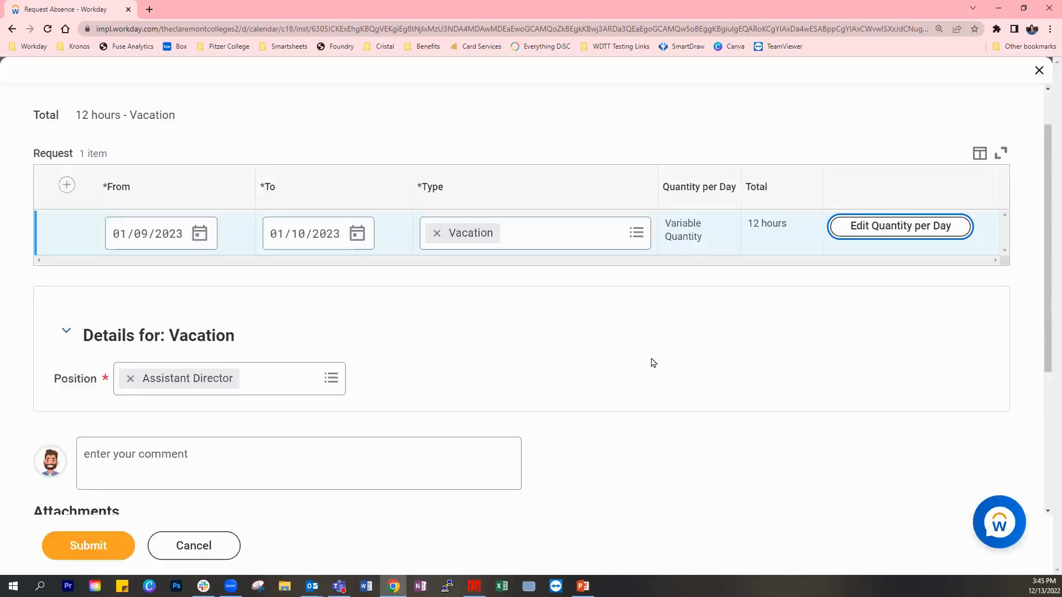
scroll(650, 355, down, 2)
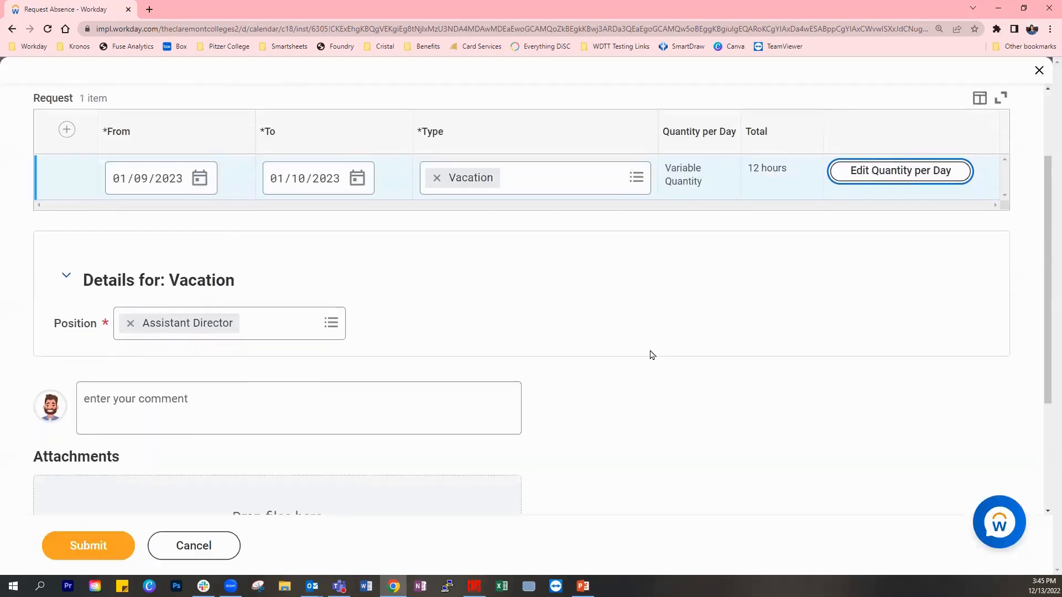
click(191, 353)
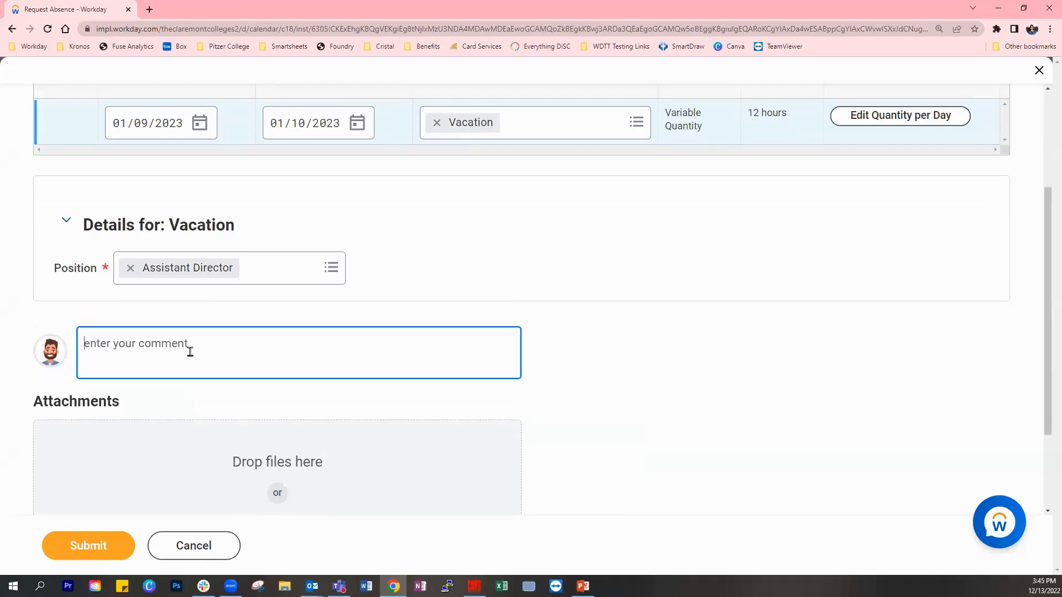
scroll(189, 352, down, 2)
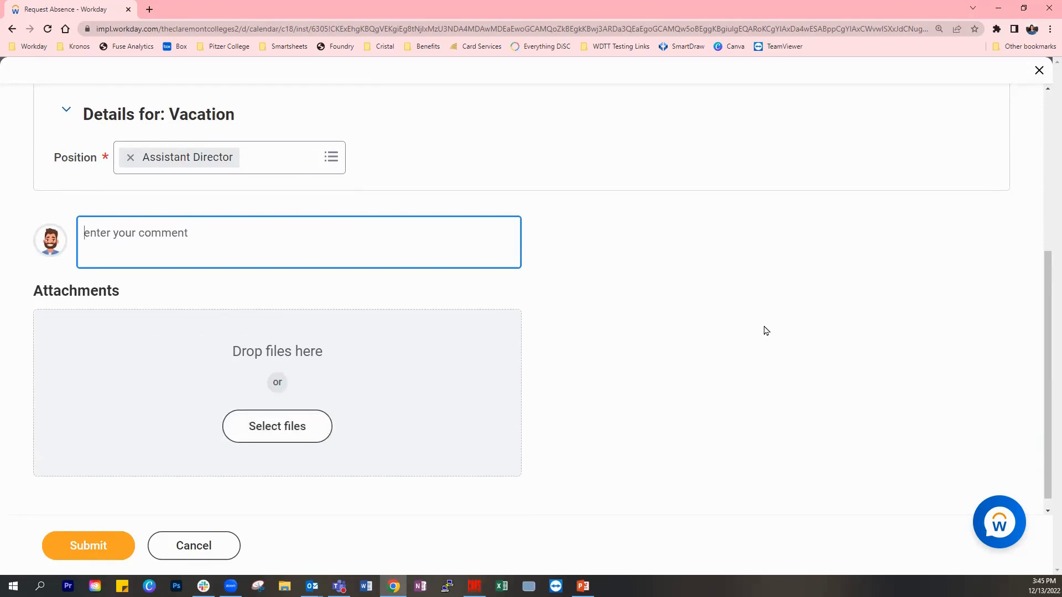
scroll(765, 330, up, 1)
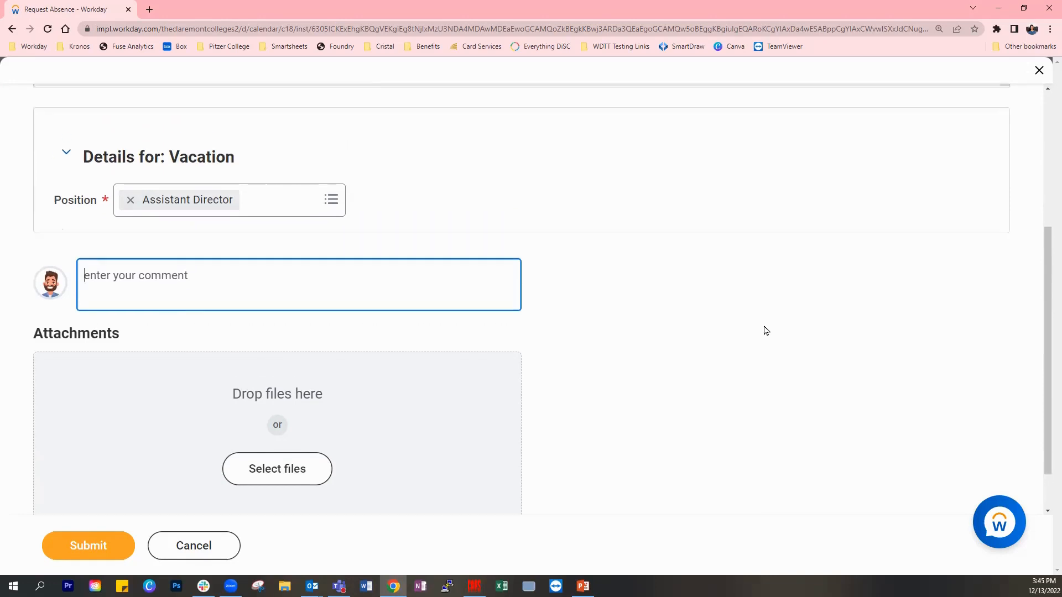
click(95, 549)
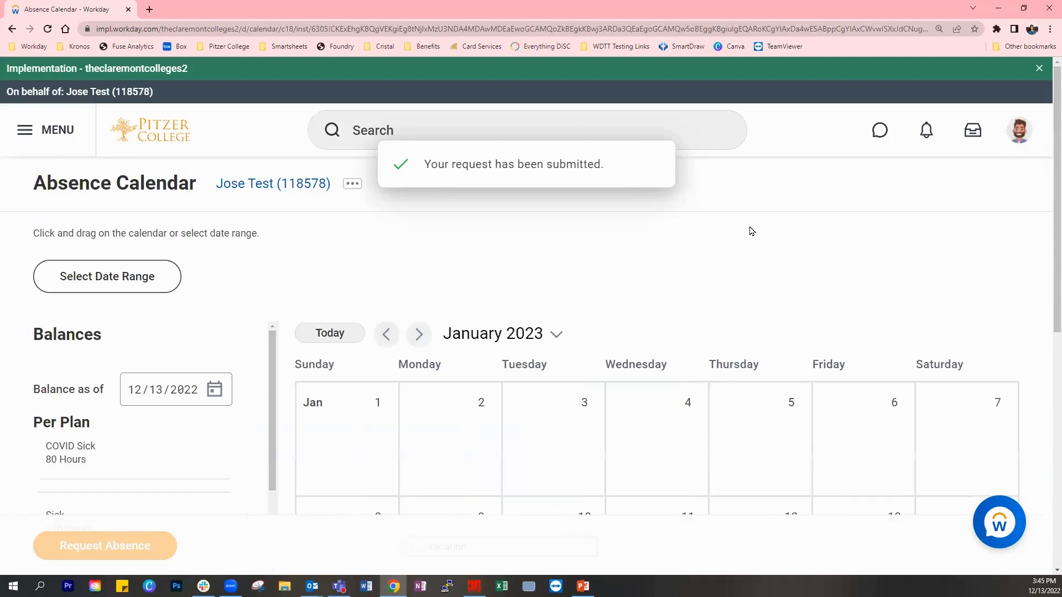
View the details of the submitted Vacation entry on January 9–10, 2023 in the Absence Calendar, then close them.
scroll(723, 237, down, 3)
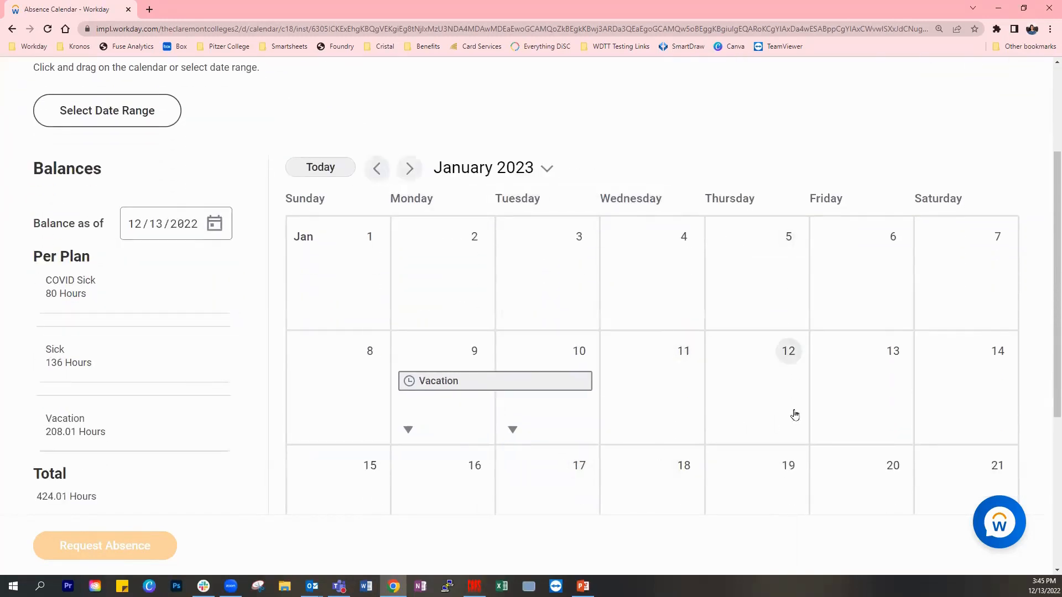
scroll(795, 415, down, 1)
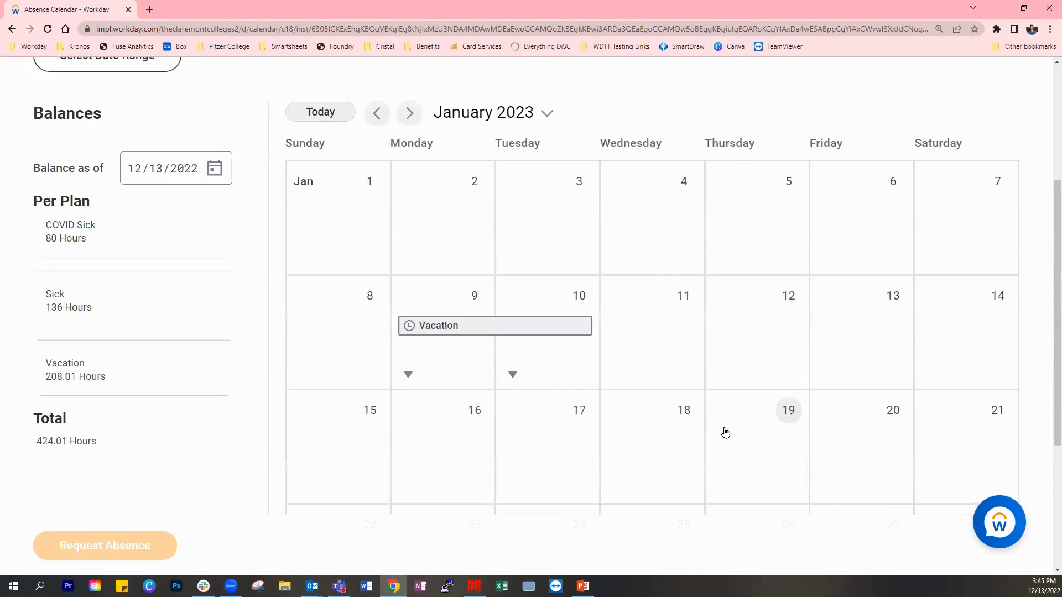
mouse_move(462, 329)
click(478, 334)
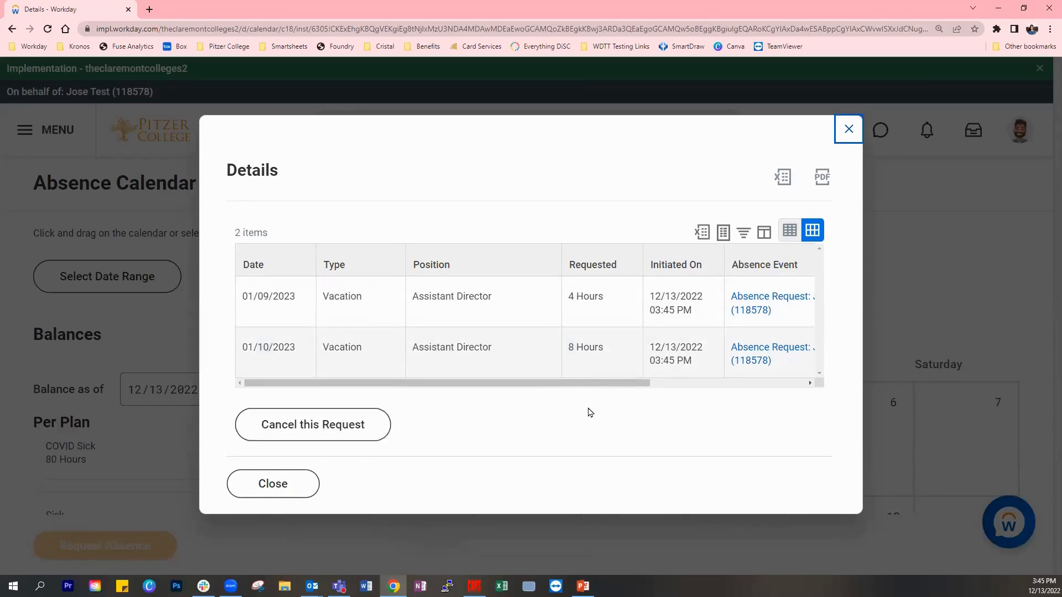
click(848, 129)
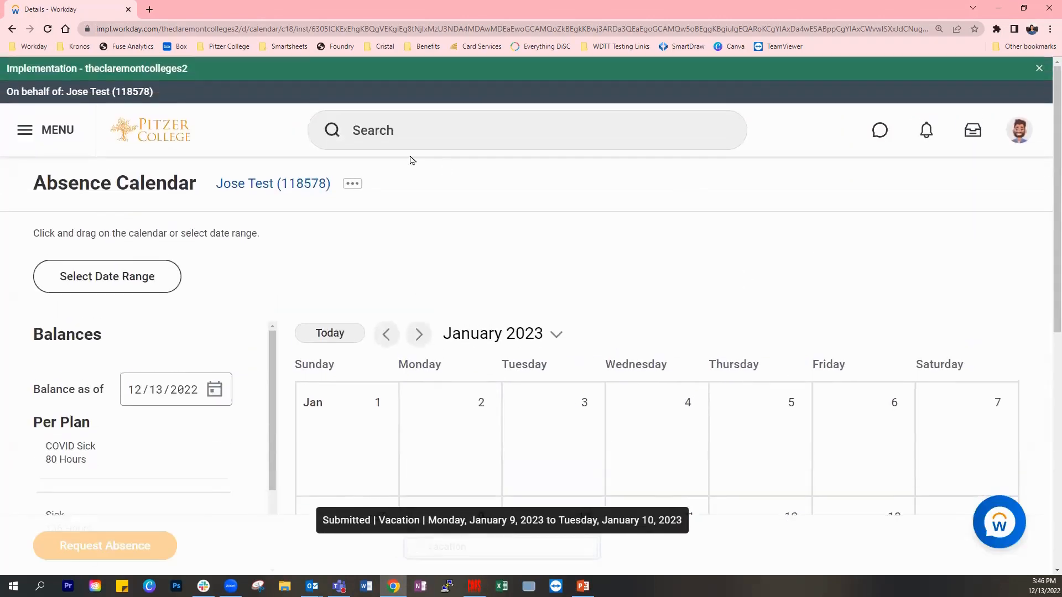
Run the Start Proxy task from the recent searches and act as the manager by entering the manager's name.
click(414, 133)
key(Down)
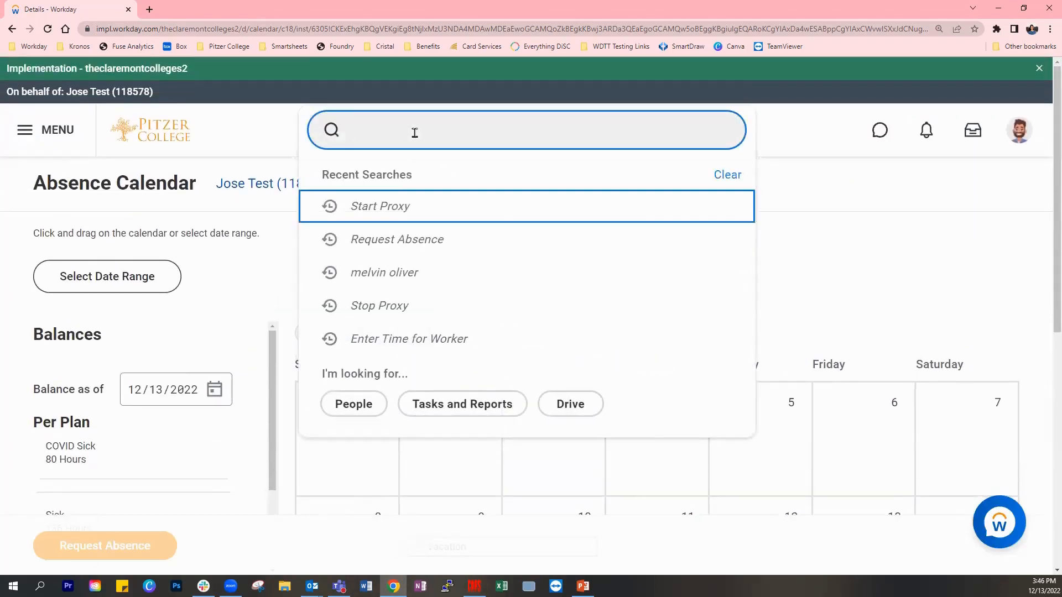
key(Return)
click(245, 276)
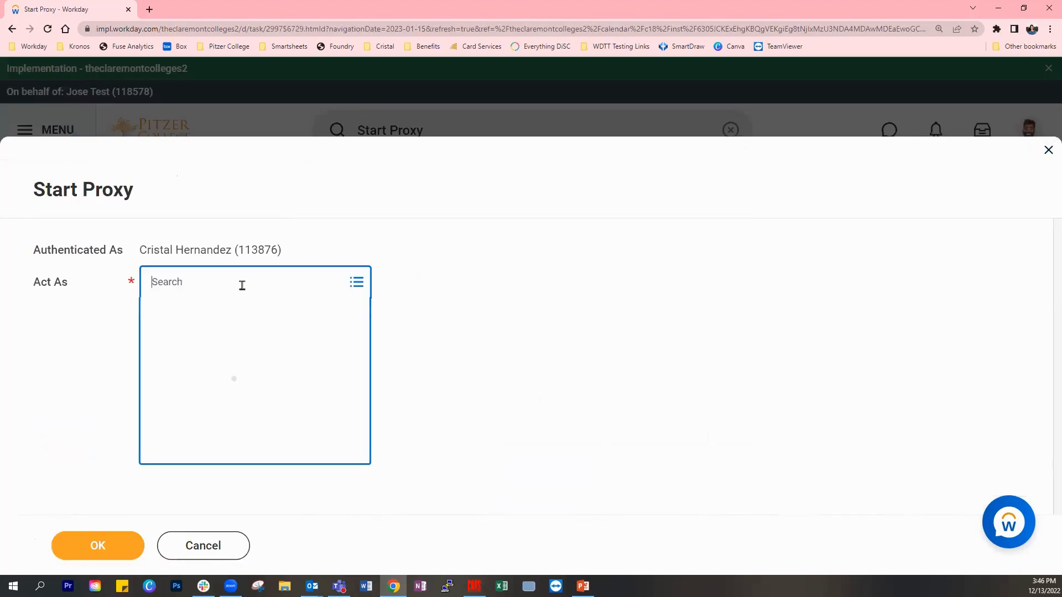
text(michelle test)
key(Return)
click(131, 542)
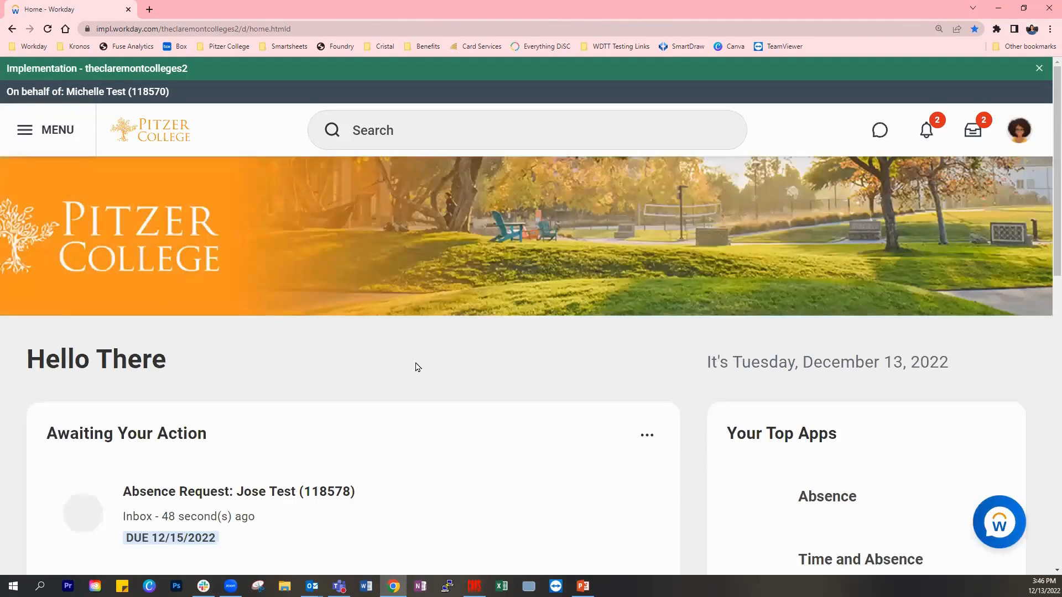
Open the employee's new Absence Request awaiting action and dismiss the My Tasks welcome message.
scroll(417, 367, down, 1)
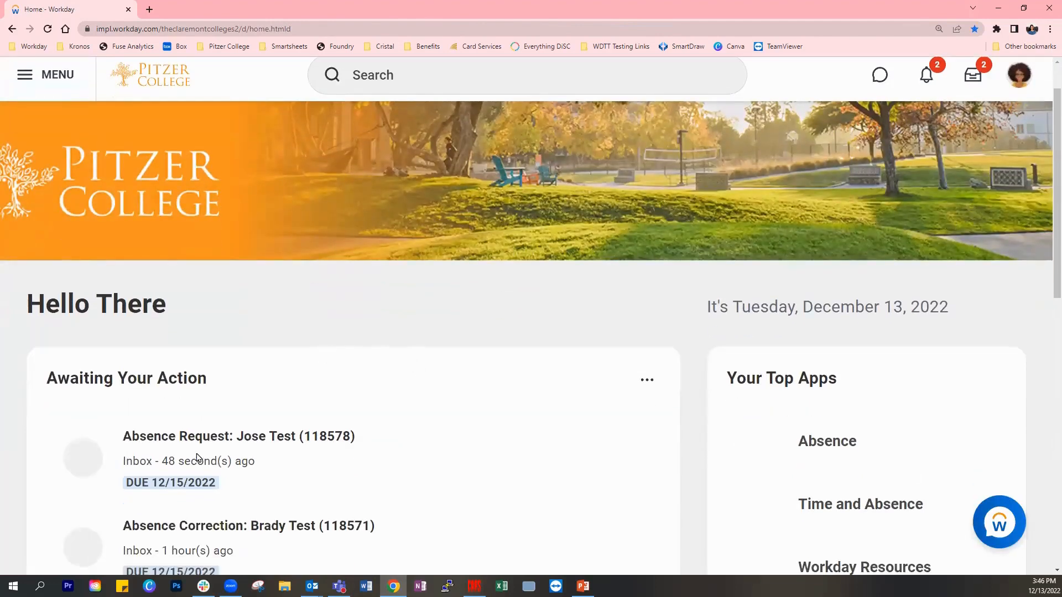
scroll(334, 376, down, 1)
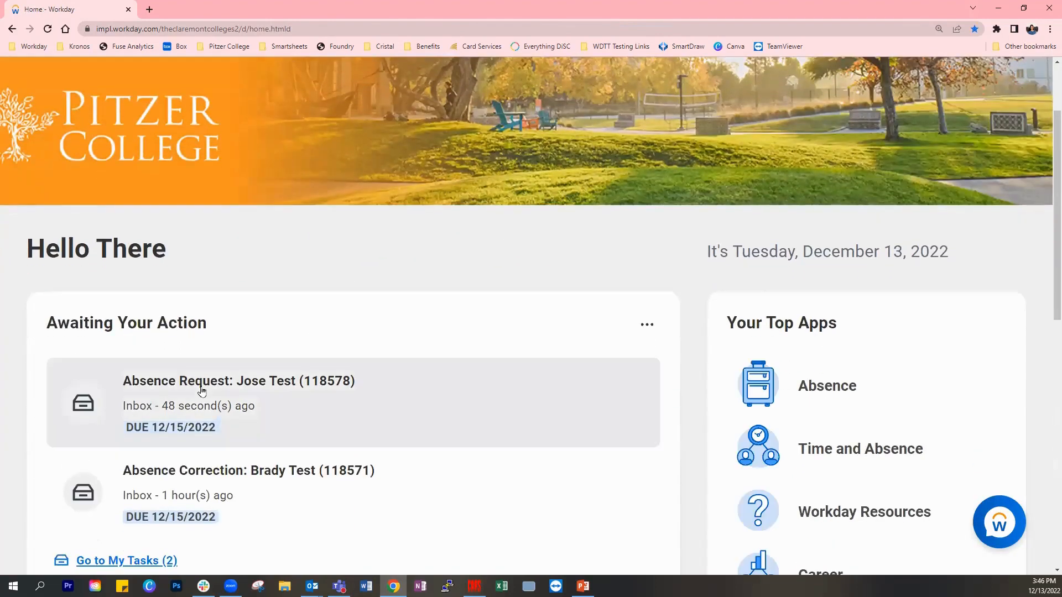
click(201, 394)
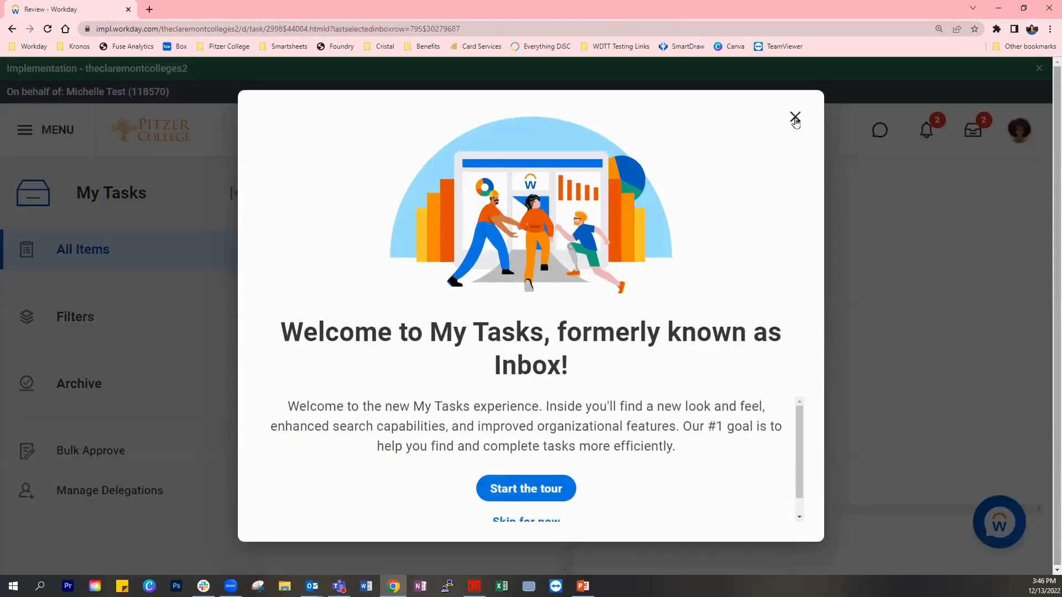
click(795, 117)
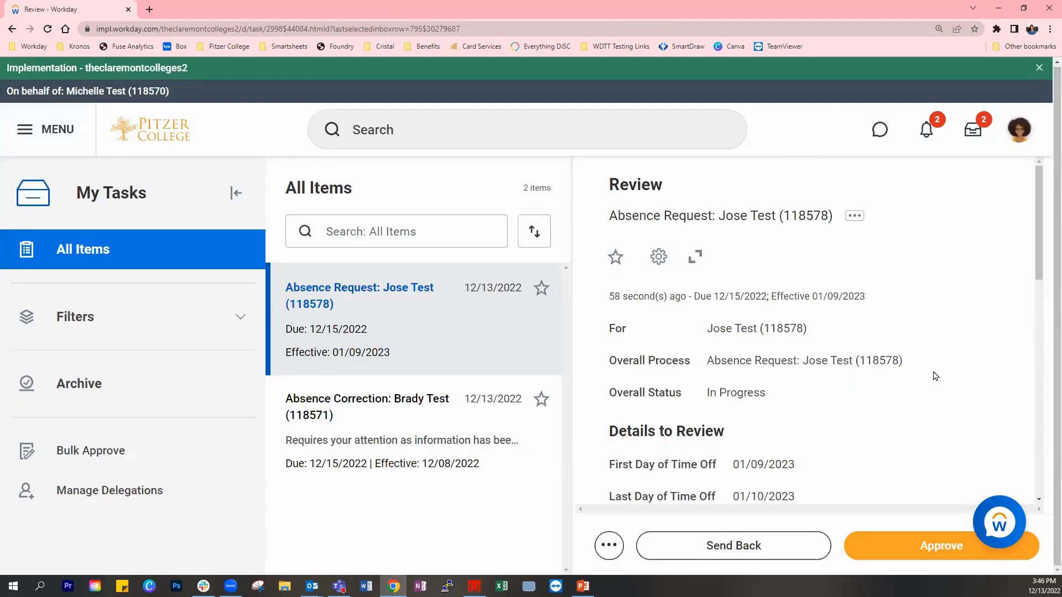
Review the request's time off dates, requested hours per day and comment, and approve the absence request.
scroll(853, 374, down, 1)
scroll(853, 374, down, 1)
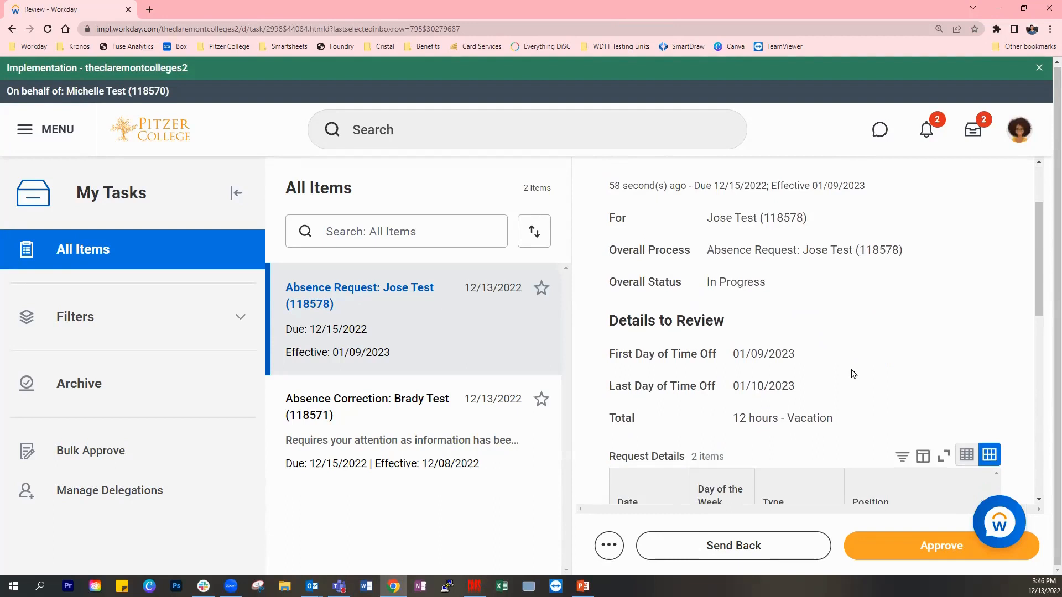
drag(615, 358, 709, 357)
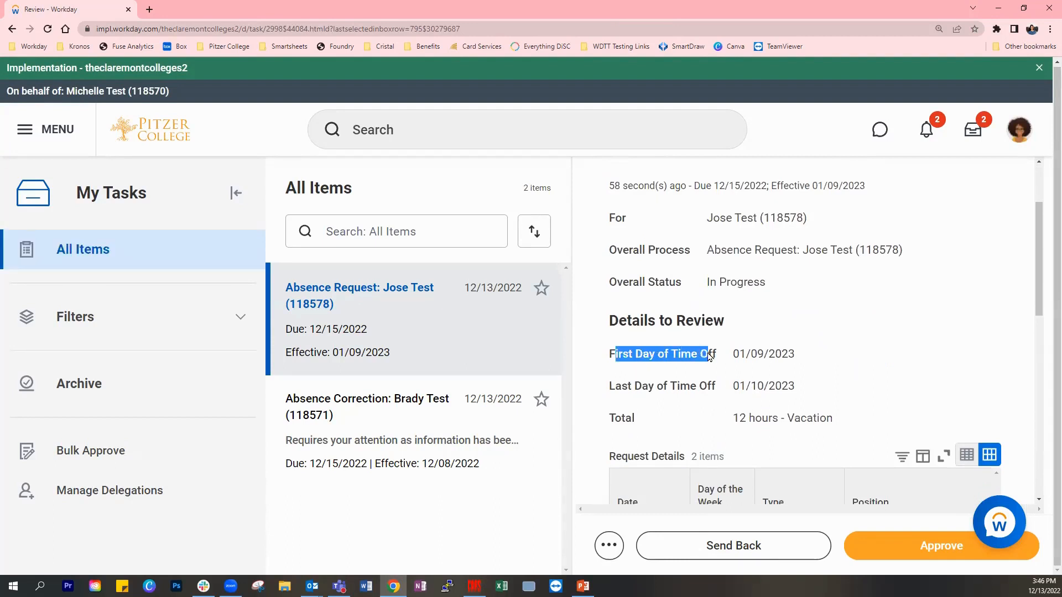
click(745, 389)
scroll(905, 318, down, 3)
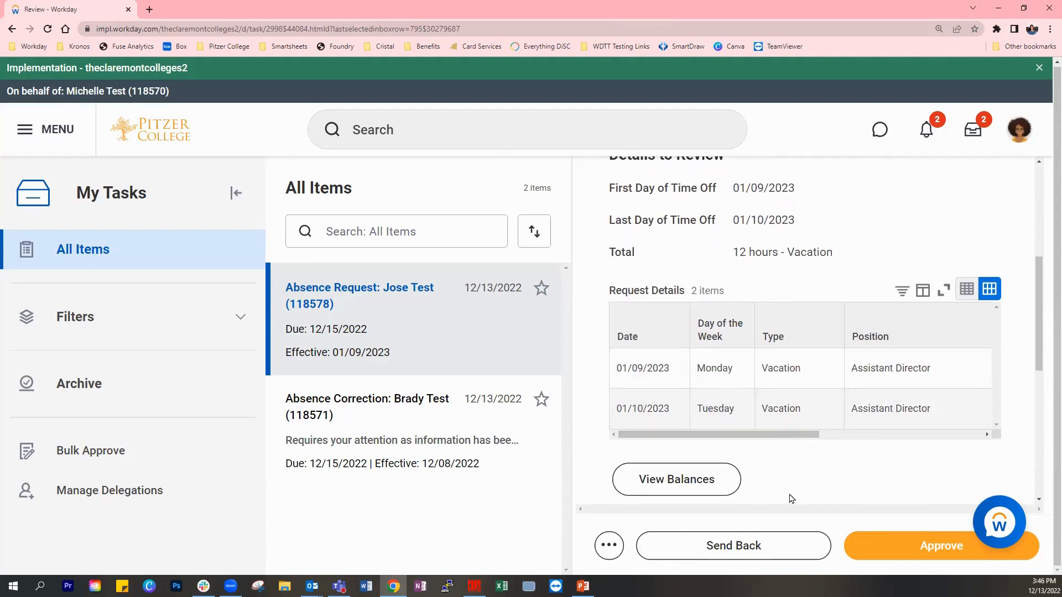
drag(788, 435, 955, 438)
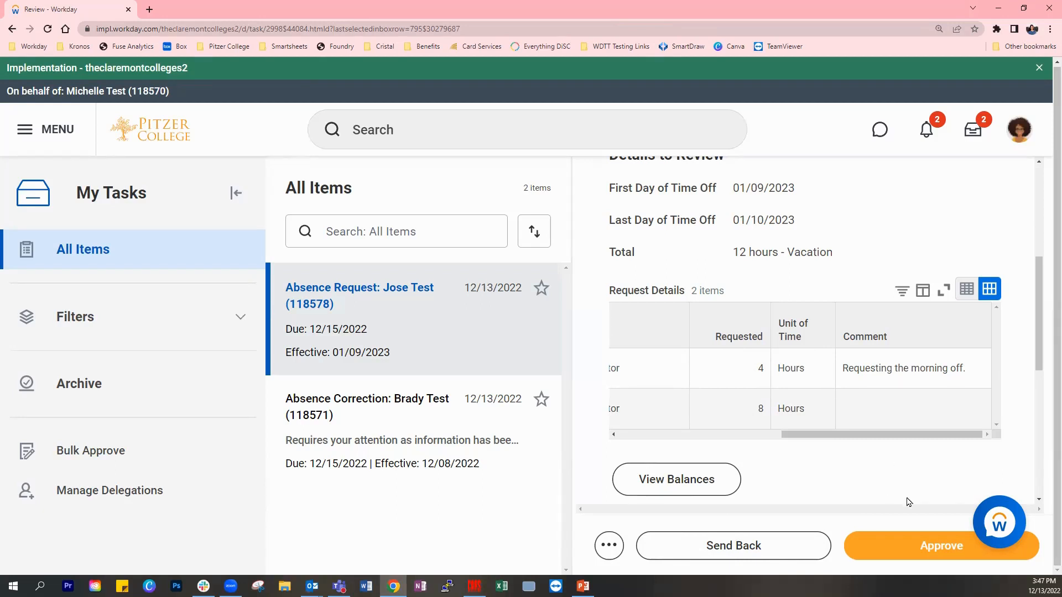
click(939, 550)
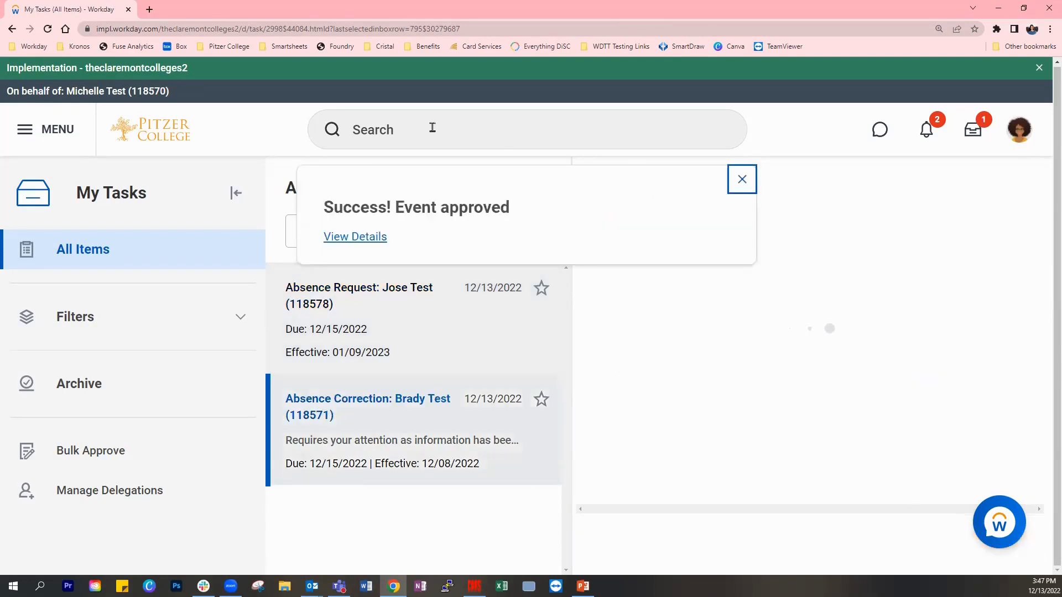
Run Start Proxy again and act as the requesting employee by entering the employee's name.
click(432, 127)
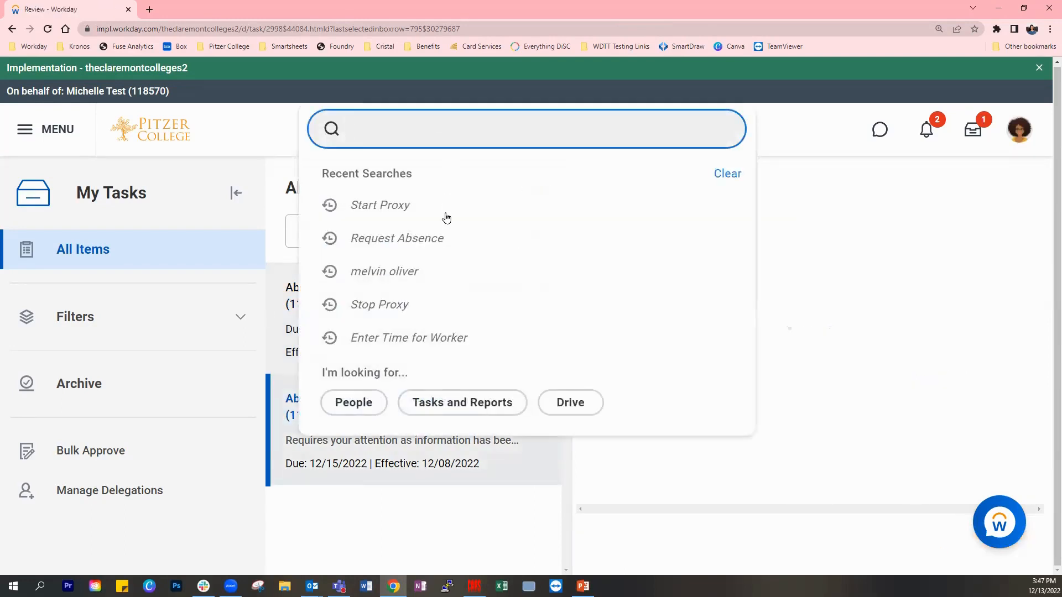
click(446, 215)
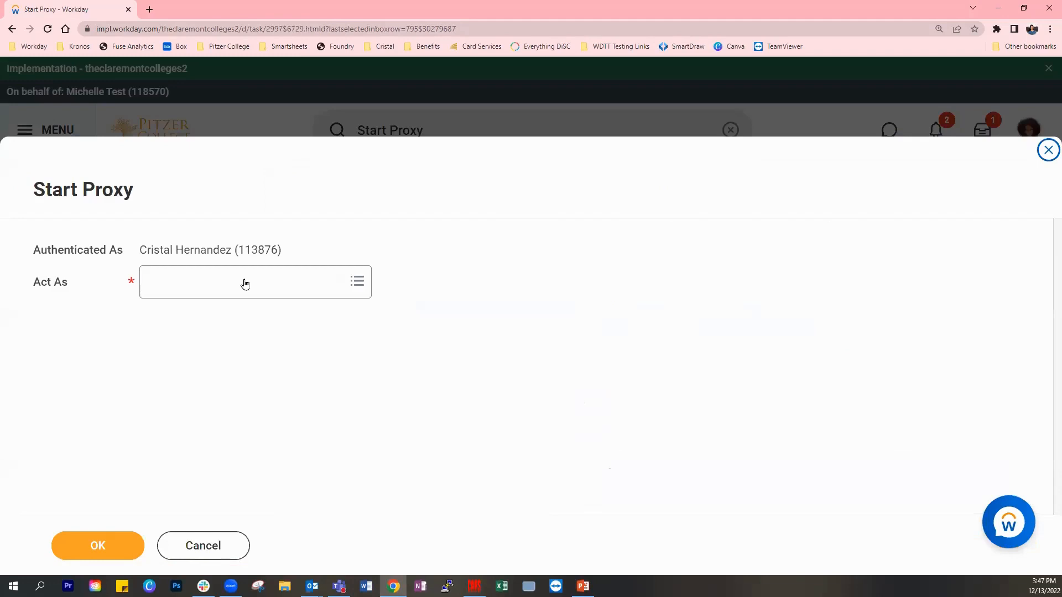
click(244, 281)
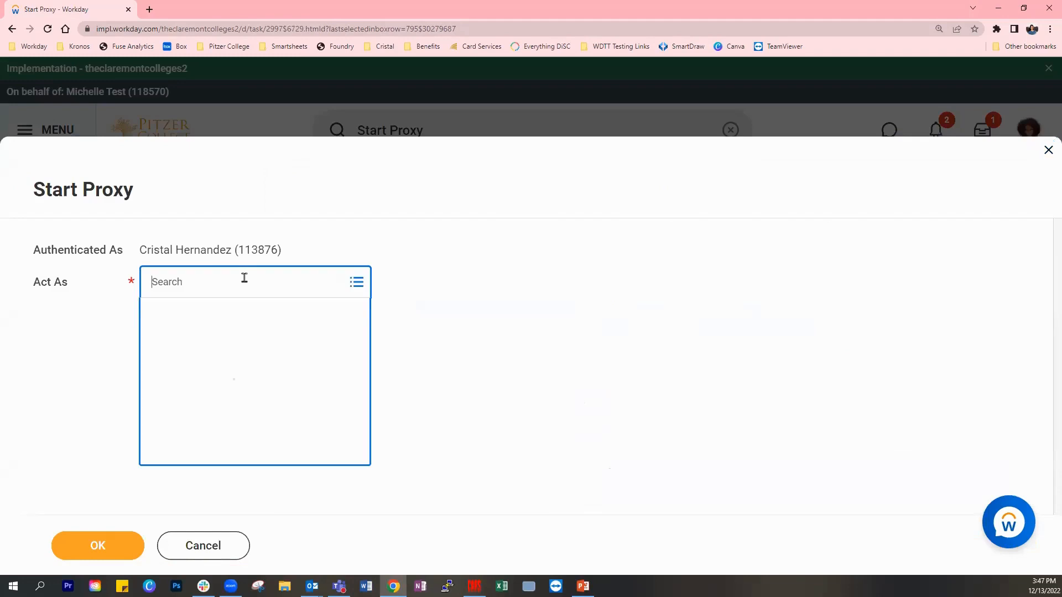
text(jose test)
key(Return)
click(94, 544)
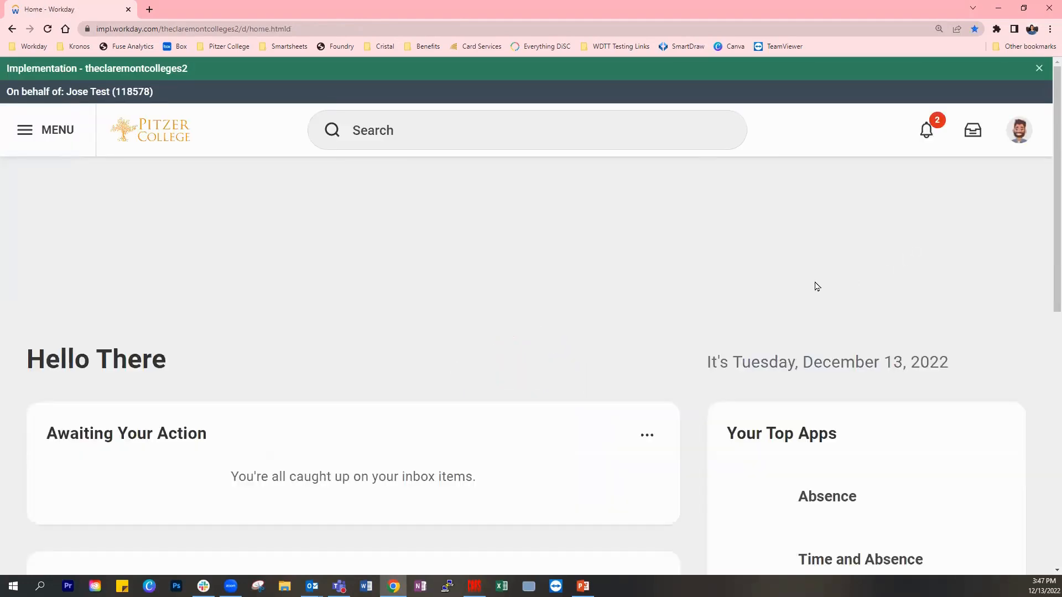
Open the employee's Absence Calendar at January 2023 and check the status of the Vacation entry on January 9–10.
scroll(817, 286, down, 1)
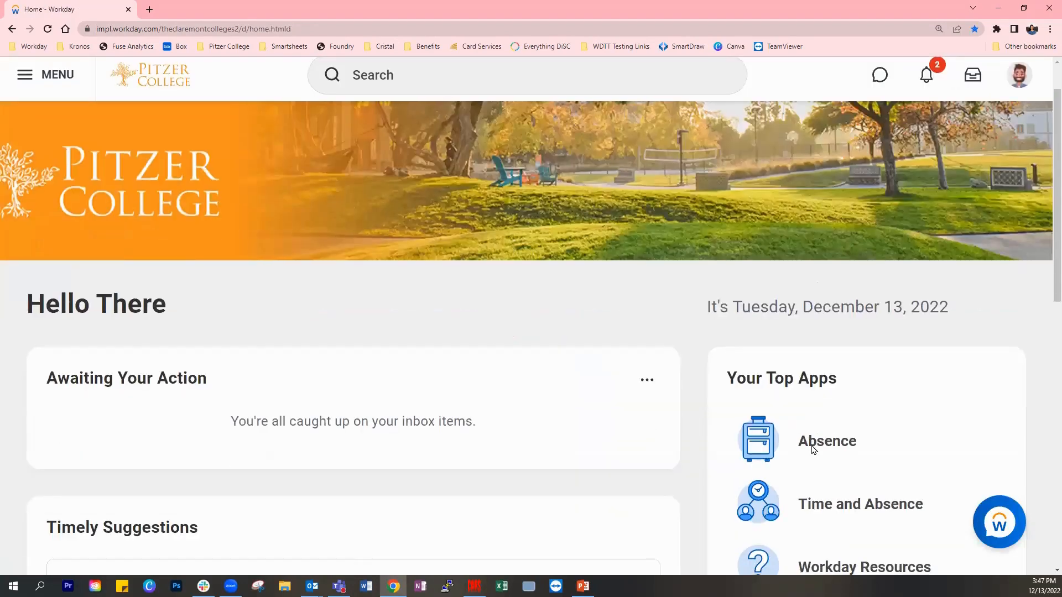
click(818, 445)
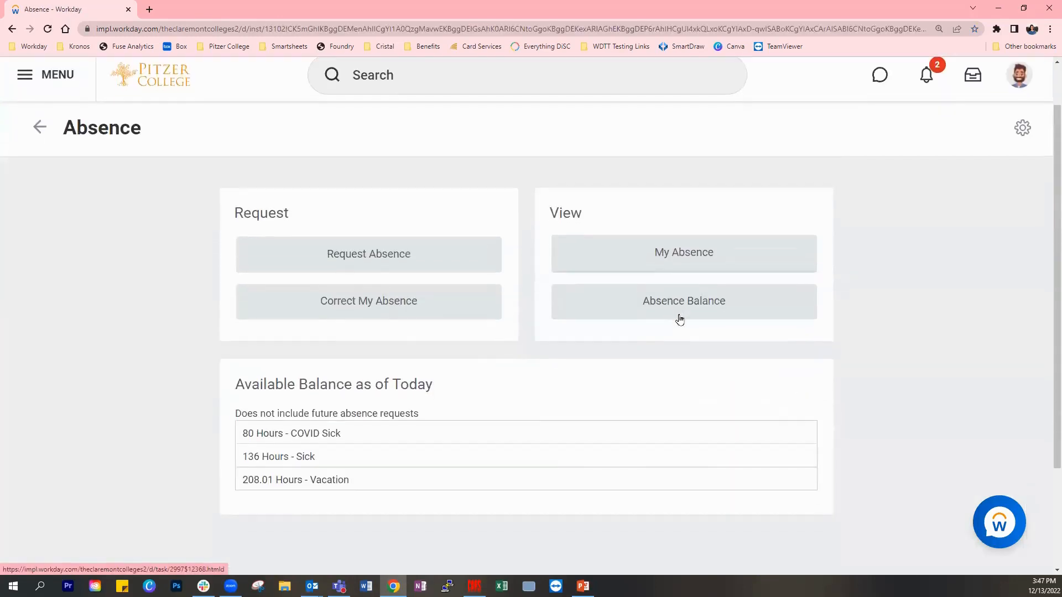
click(384, 263)
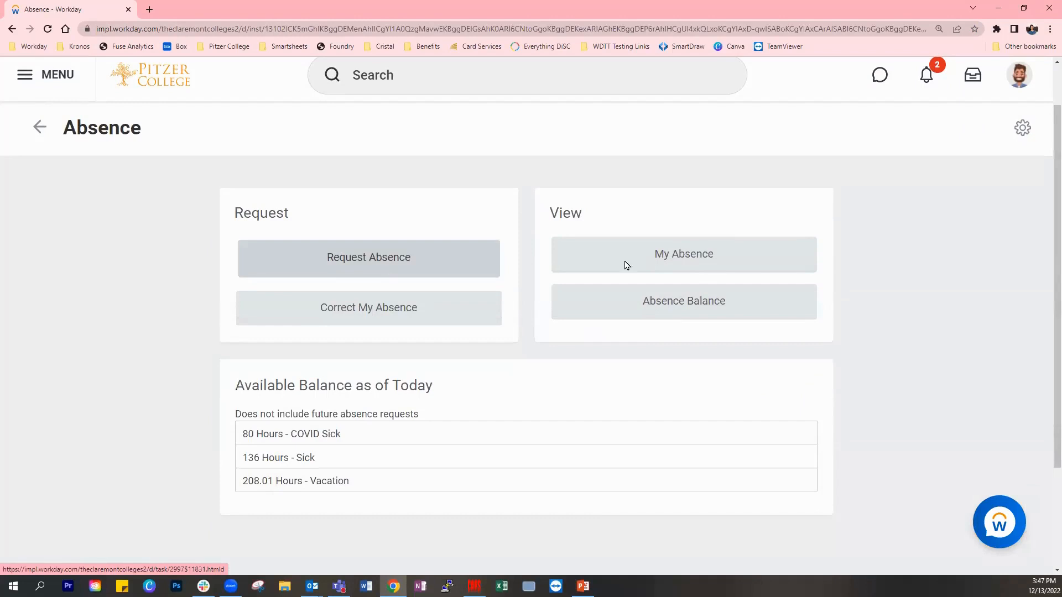
scroll(872, 236, down, 4)
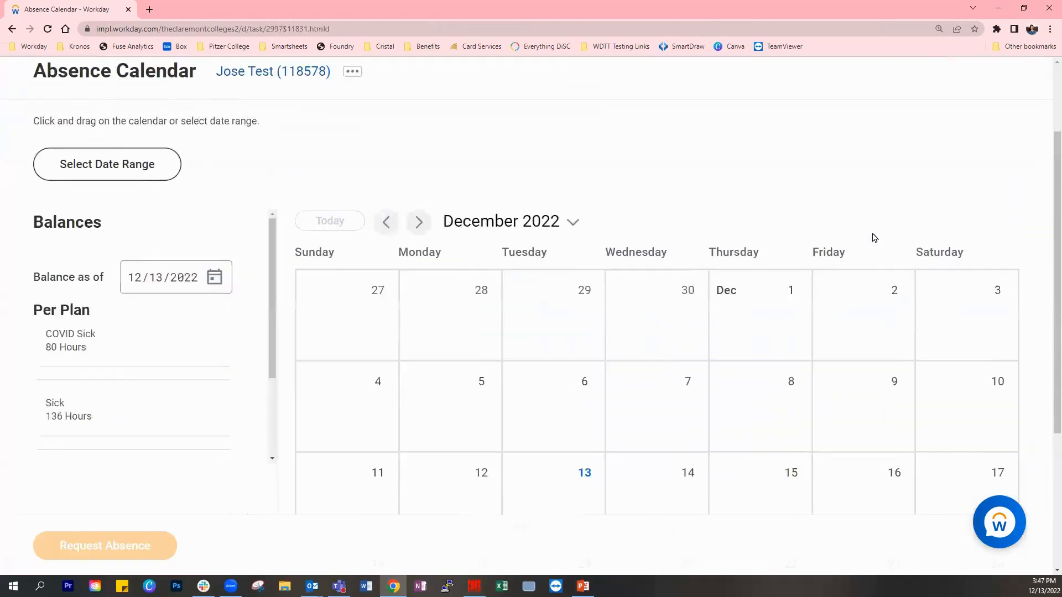
click(408, 113)
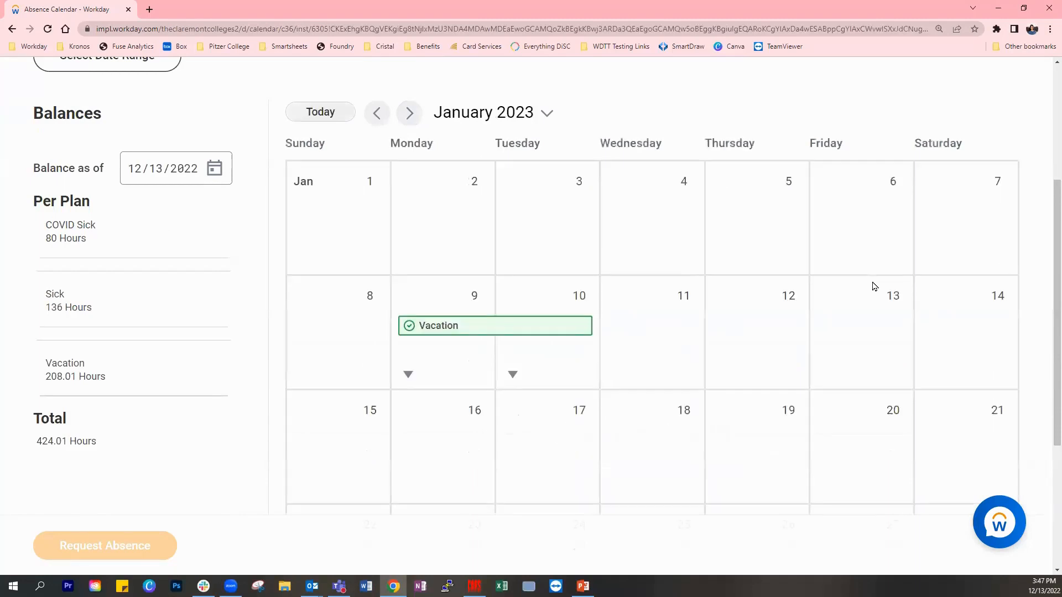
mouse_move(488, 337)
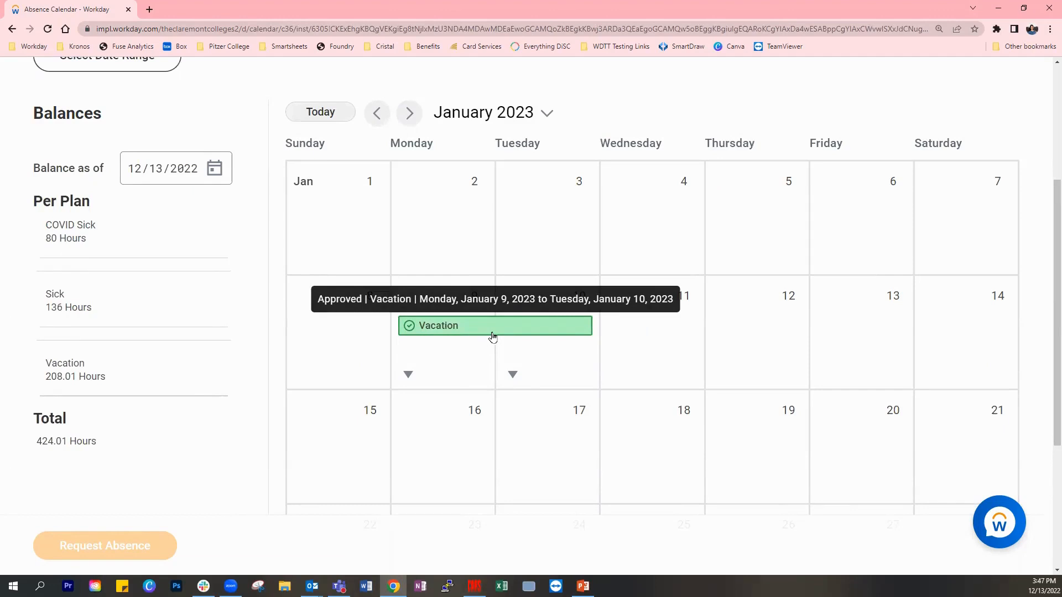
Open the employee's notifications to read the latest message about the absence request.
scroll(910, 308, up, 2)
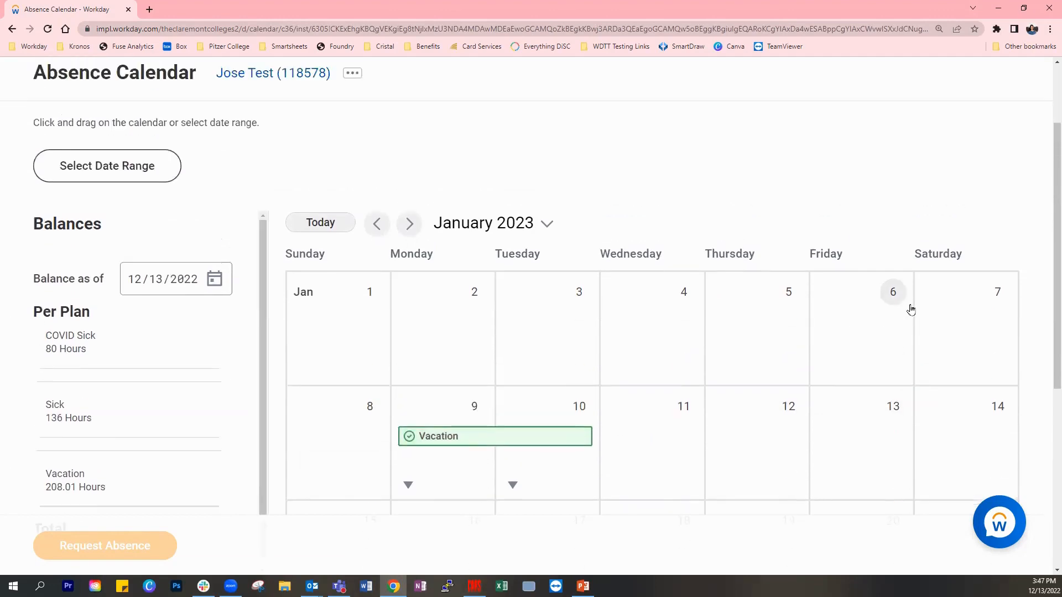
scroll(909, 308, up, 2)
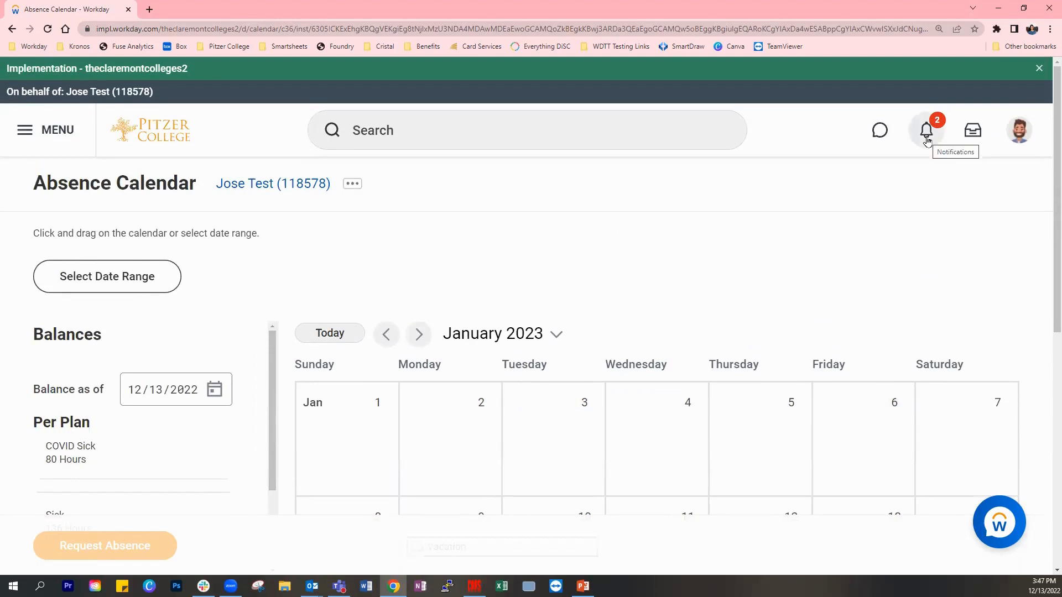
click(926, 138)
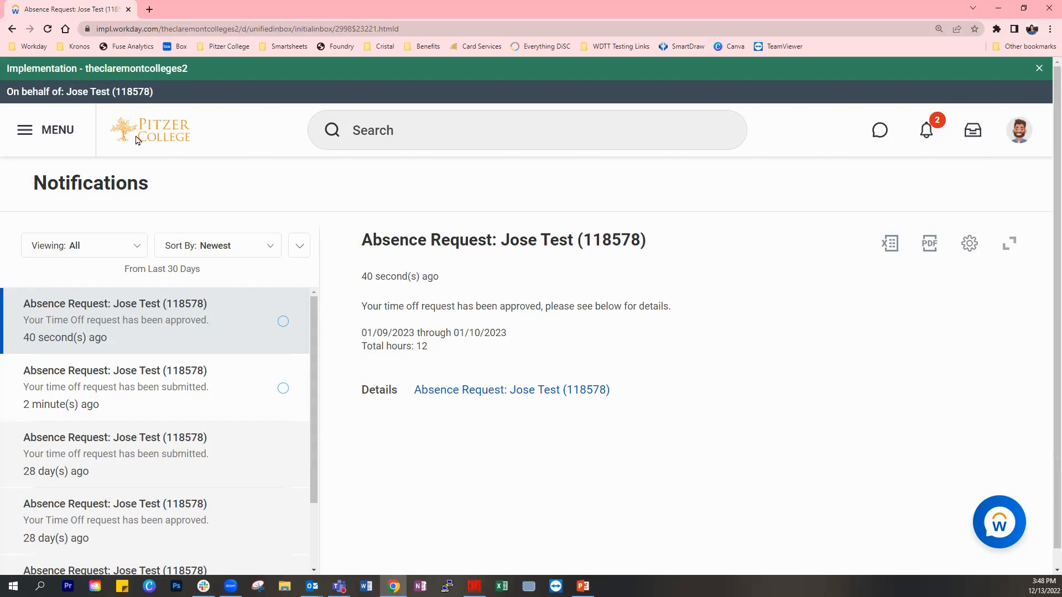
Return to the employee's Absence Calendar and examine the balances per plan alongside the January 9–10 Vacation entry.
click(11, 28)
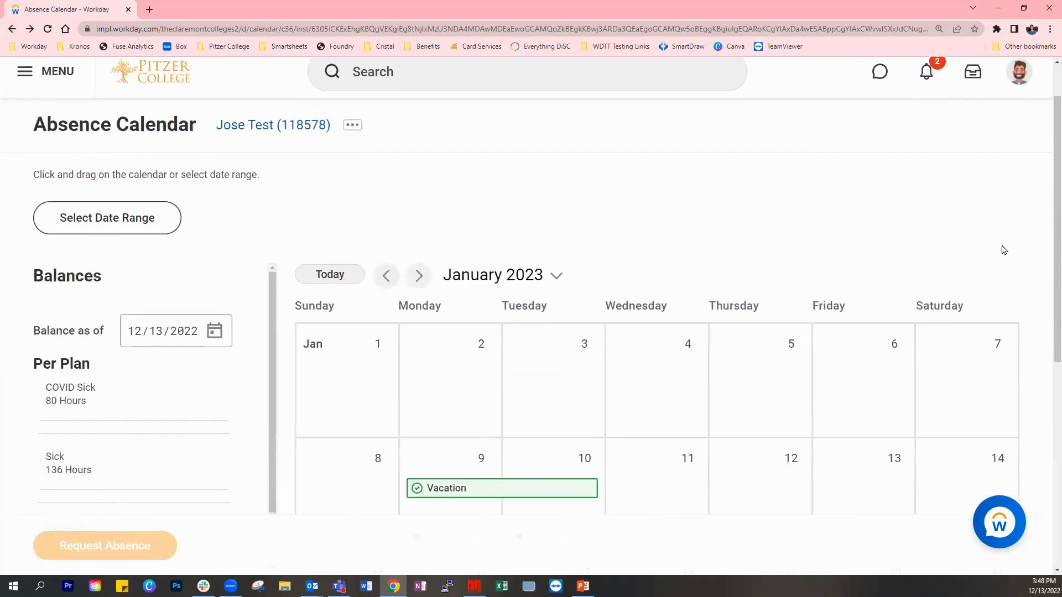
scroll(1003, 250, down, 3)
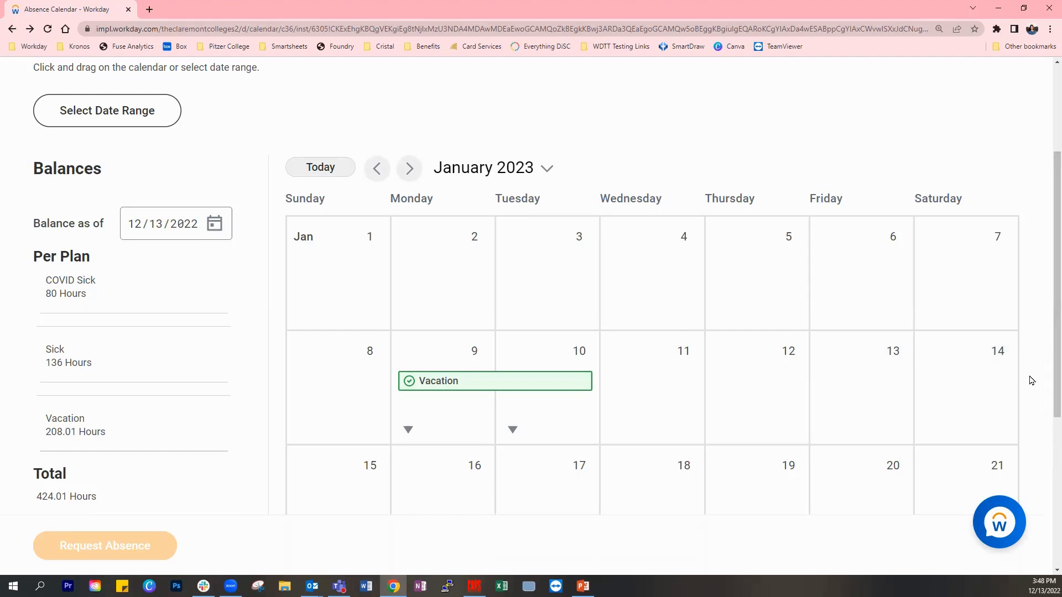
scroll(1031, 379, down, 1)
scroll(1031, 379, down, 1)
scroll(1031, 380, up, 1)
scroll(420, 450, up, 3)
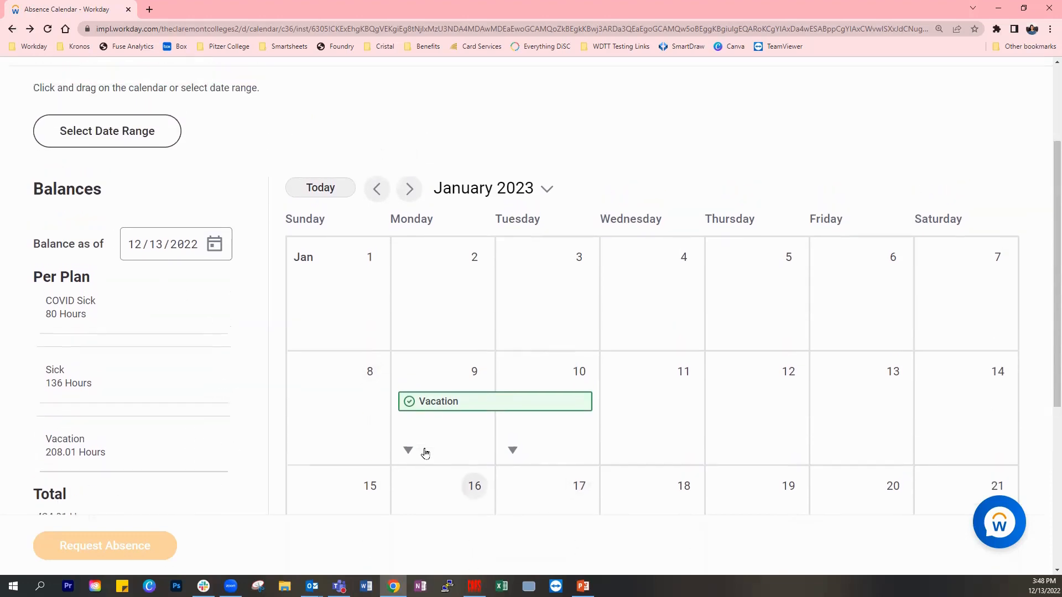
Open the Absence app from the home page and view the Absence Balance report as of 05/01/2023.
click(166, 139)
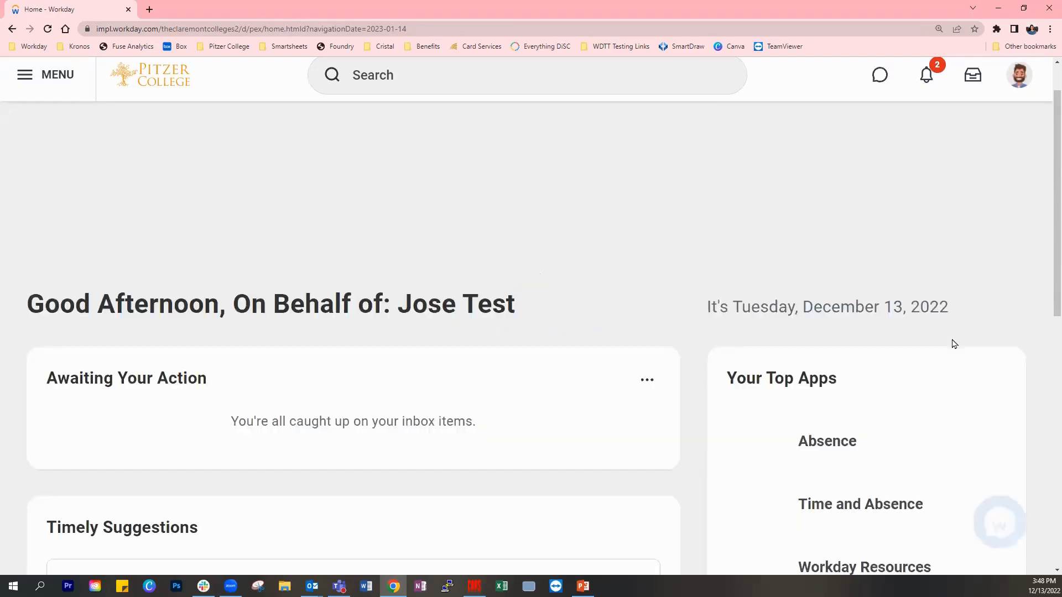
scroll(952, 344, down, 3)
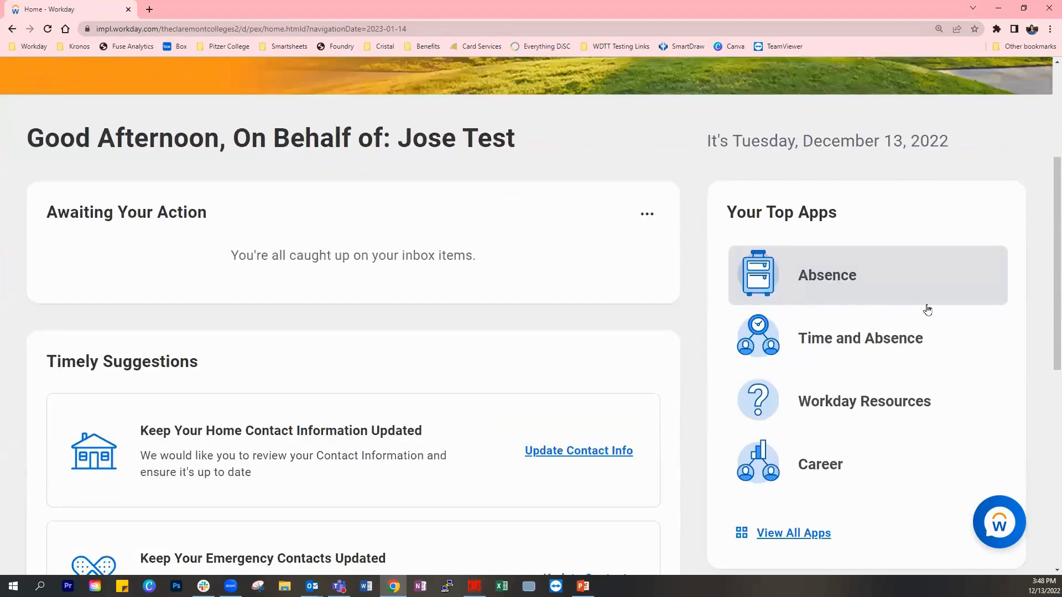
click(855, 281)
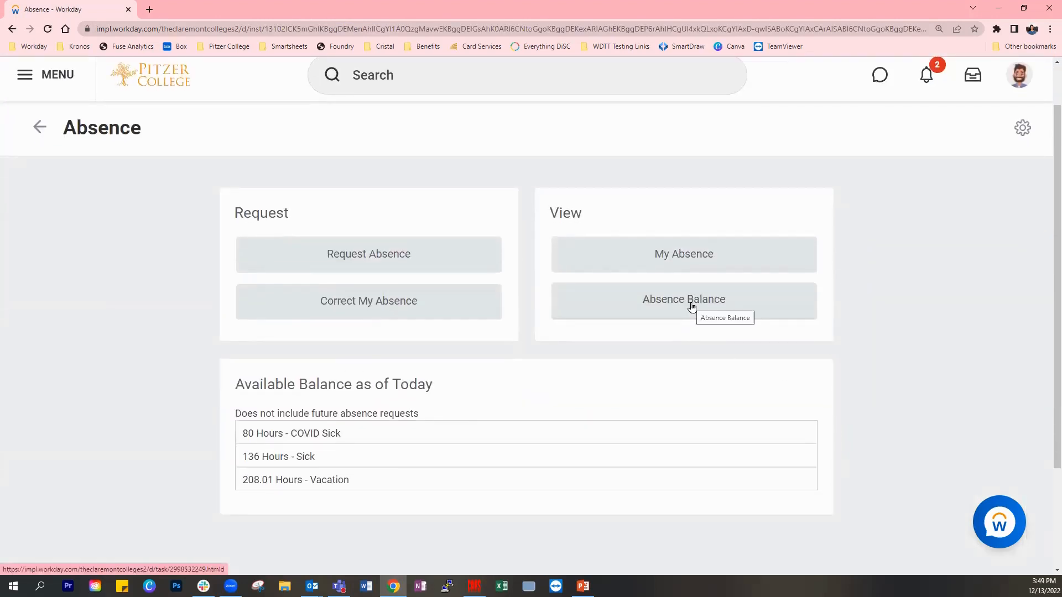
click(753, 317)
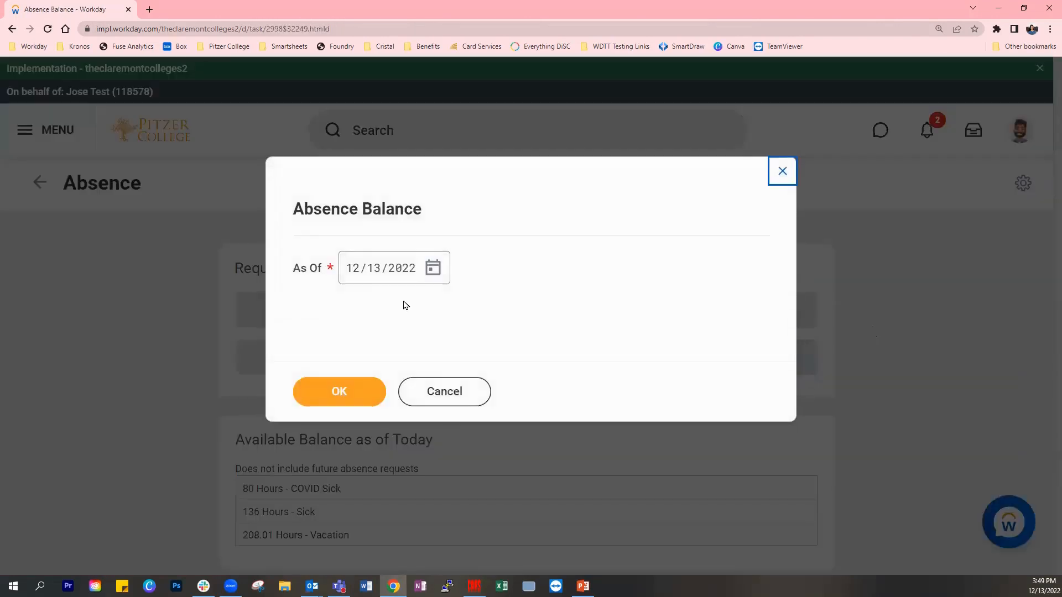
click(352, 273)
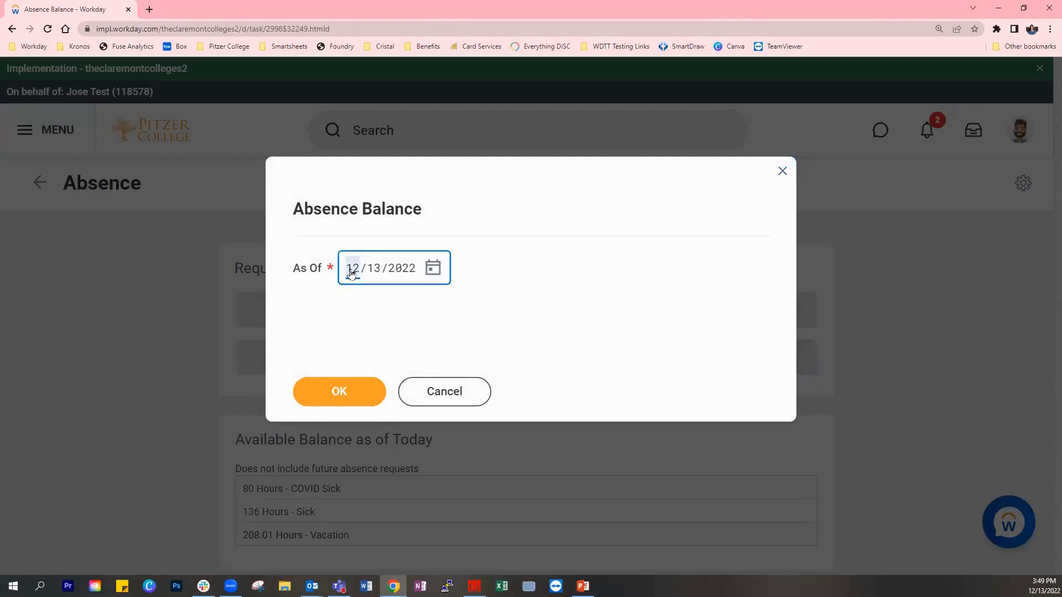
text(05/01/2023)
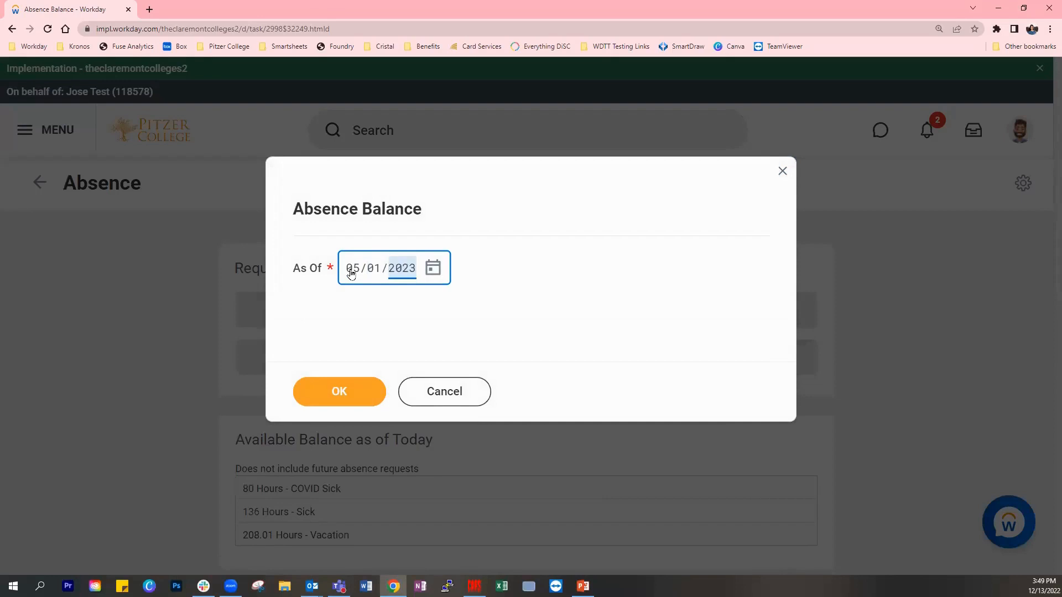
click(340, 400)
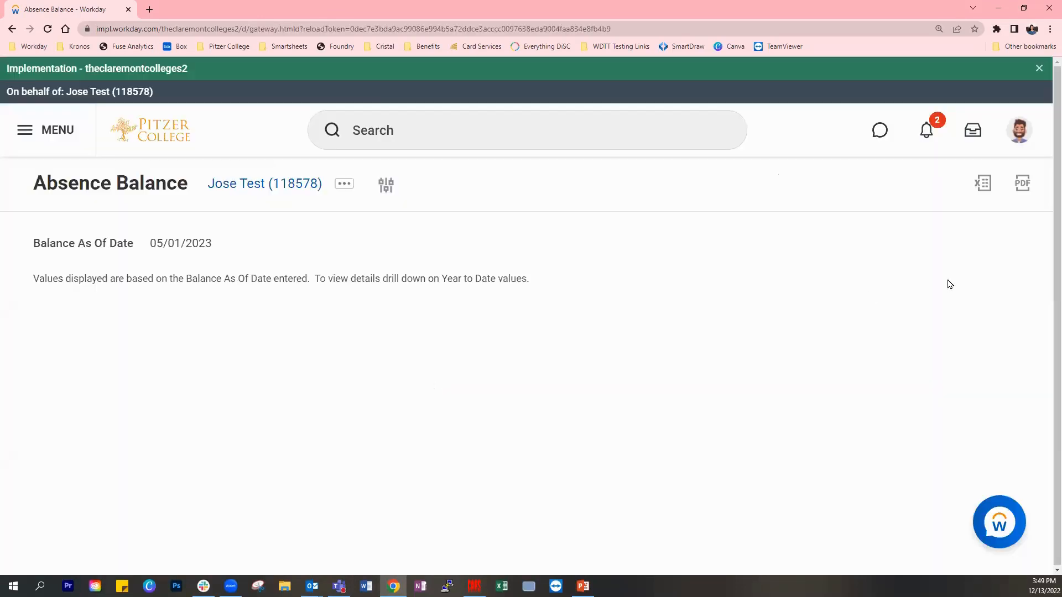
scroll(1047, 141, down, 1)
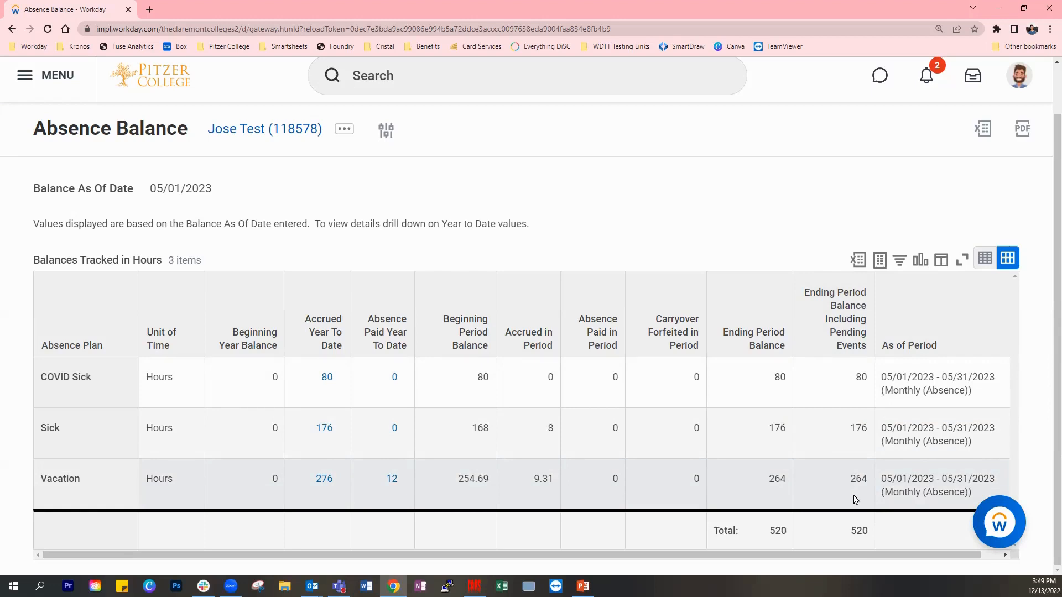
Go back to the Absence app and open My Absence to review the dates, hours, comments and statuses of all absence requests.
click(11, 31)
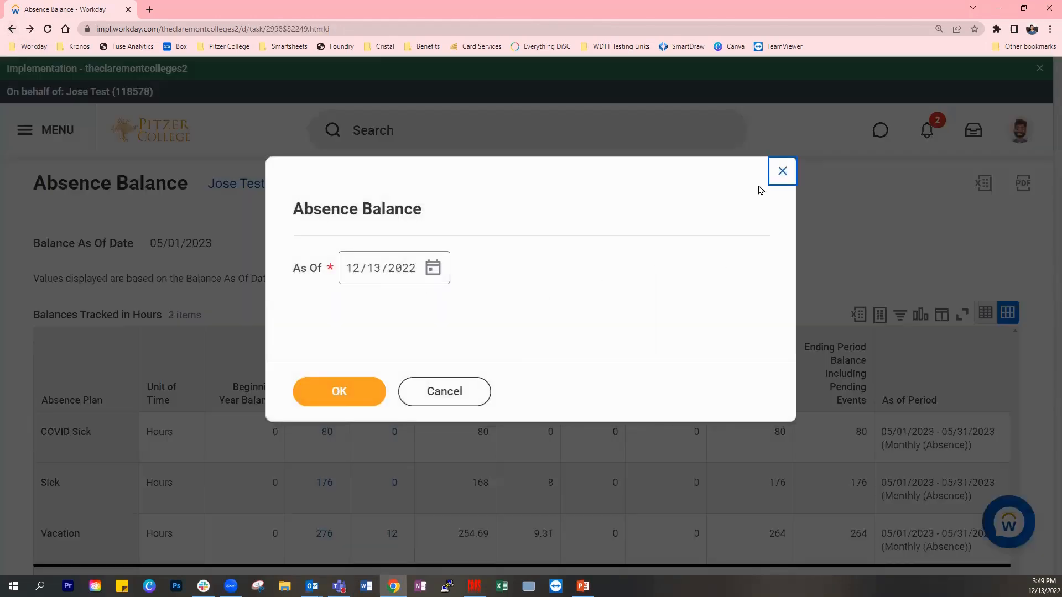
click(782, 171)
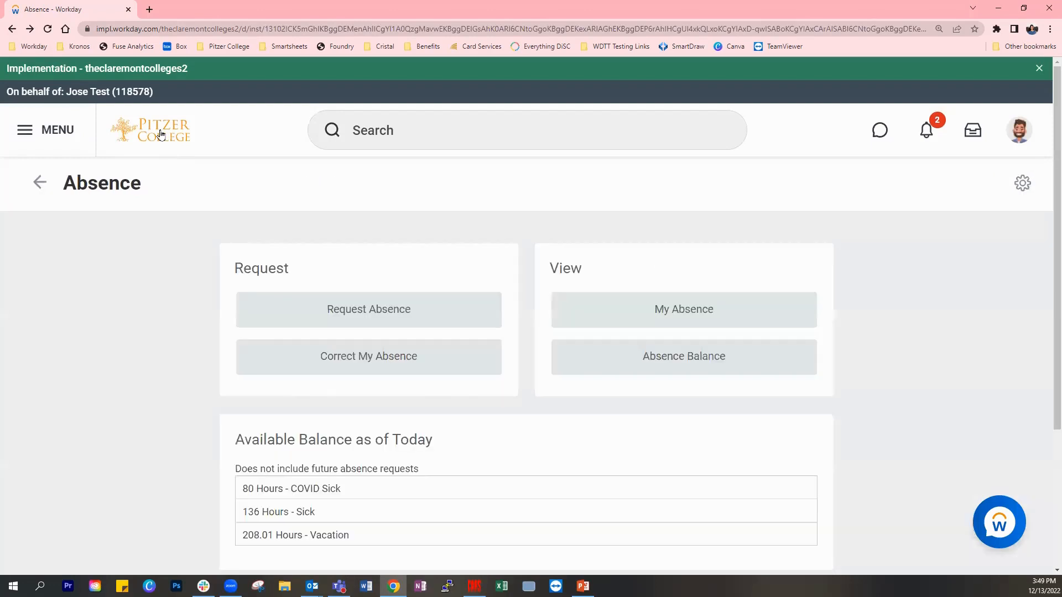
scroll(875, 330, down, 1)
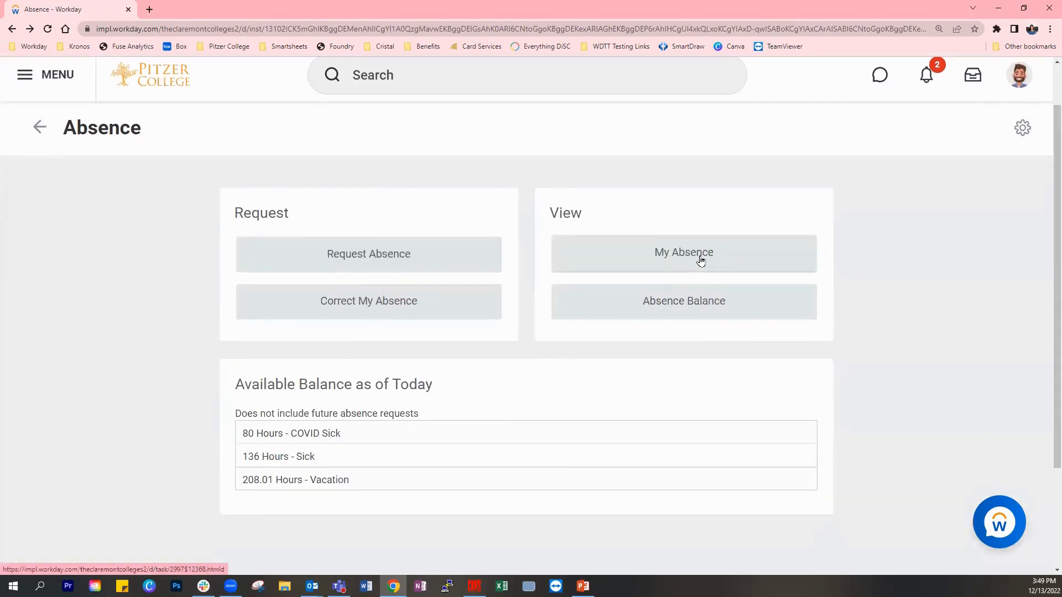
click(700, 265)
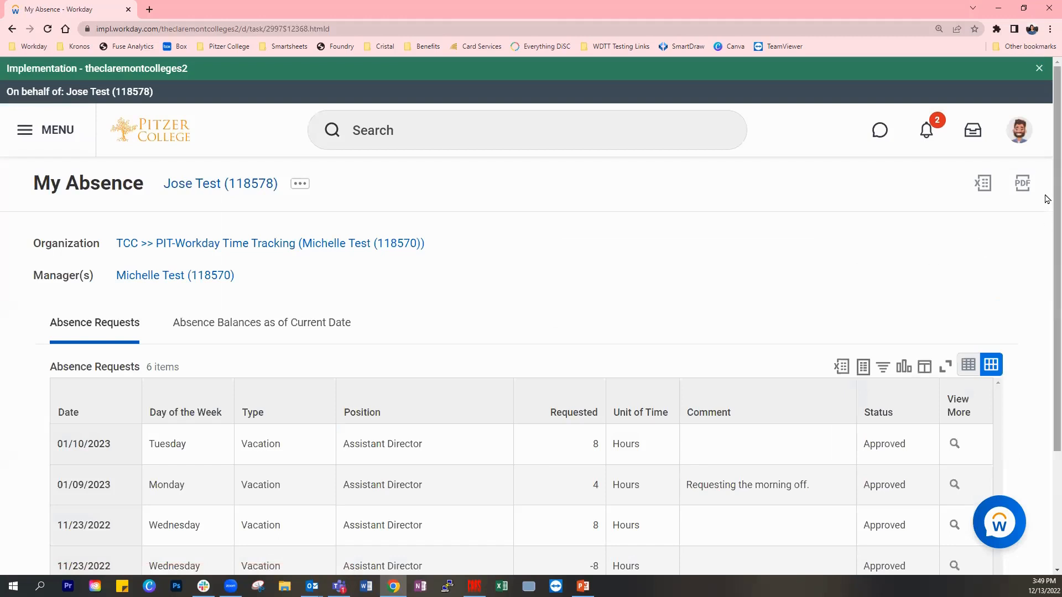
scroll(1047, 211, down, 2)
scroll(1046, 310, down, 1)
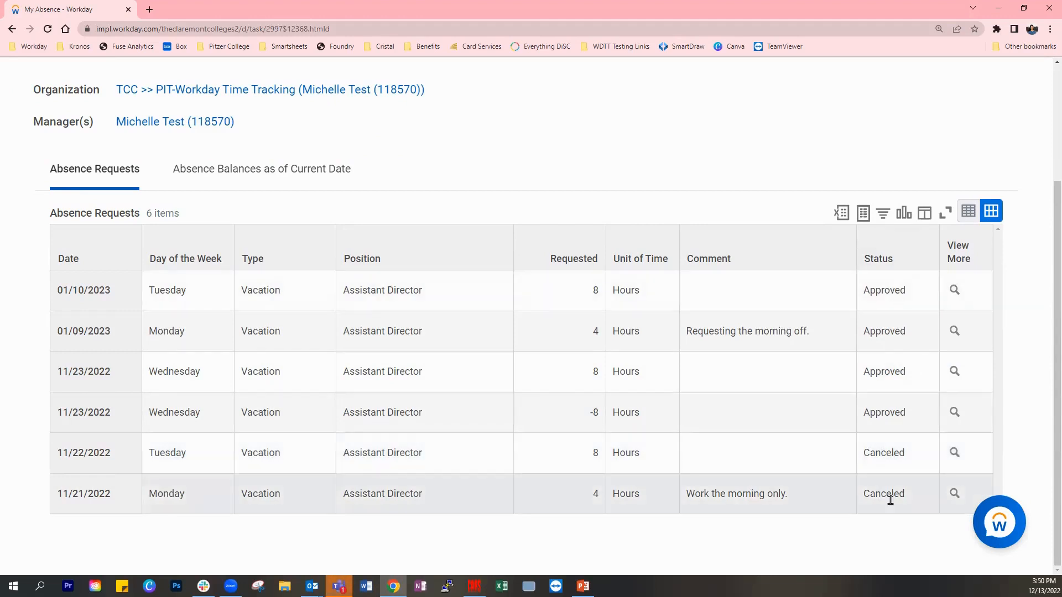
Open the canceled 11/21/2022 vacation request and examine its request details and process history.
click(953, 494)
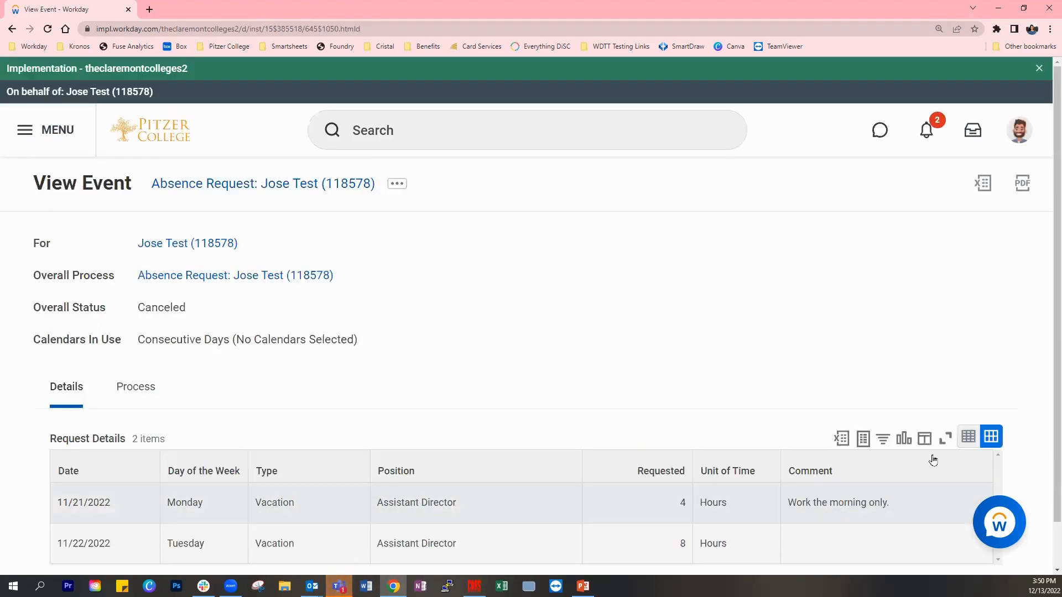
scroll(881, 338, down, 1)
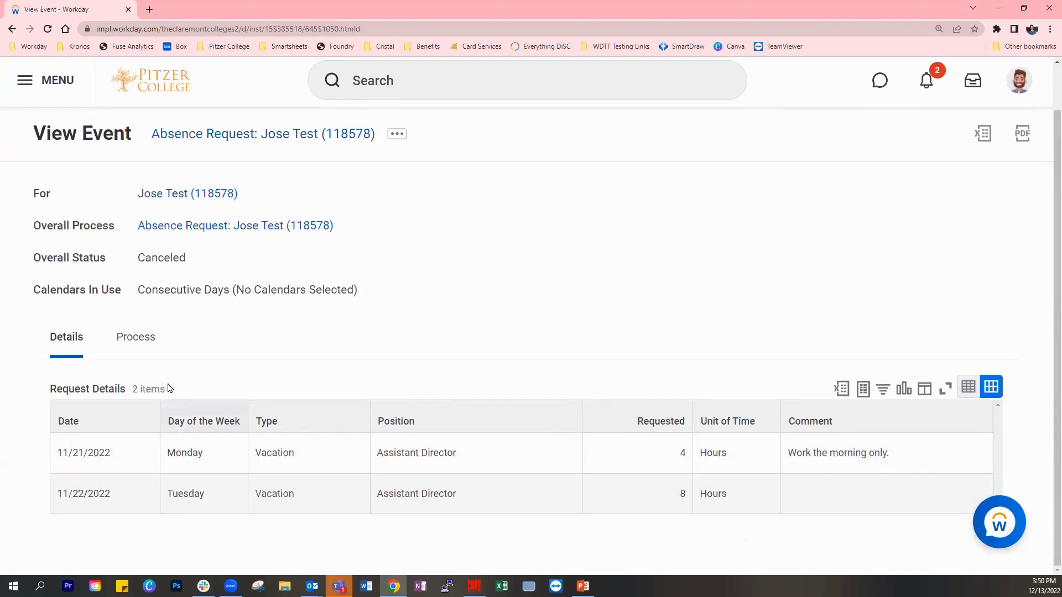
click(137, 344)
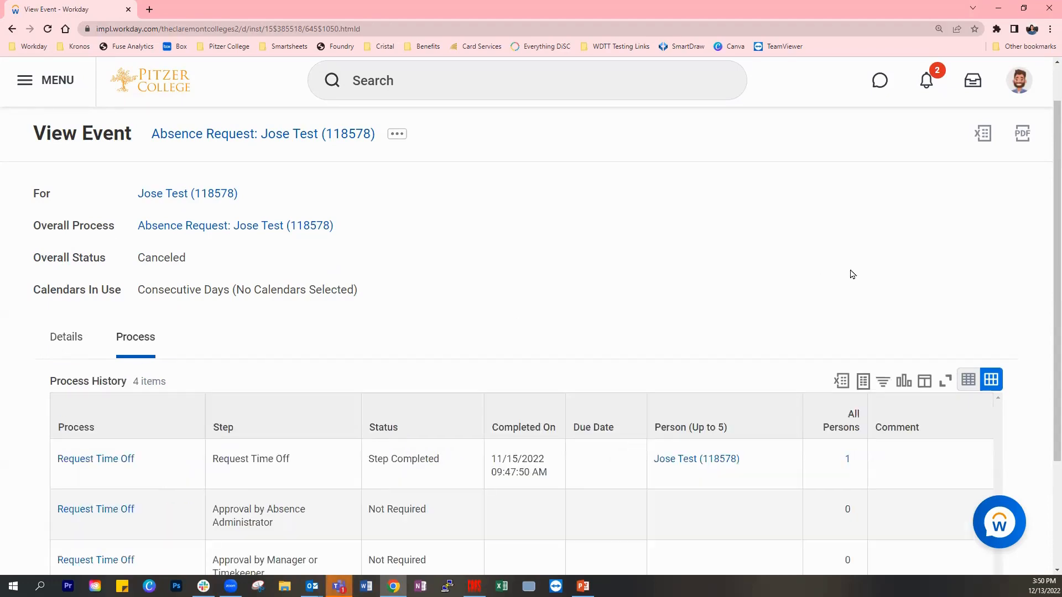
scroll(885, 259, down, 3)
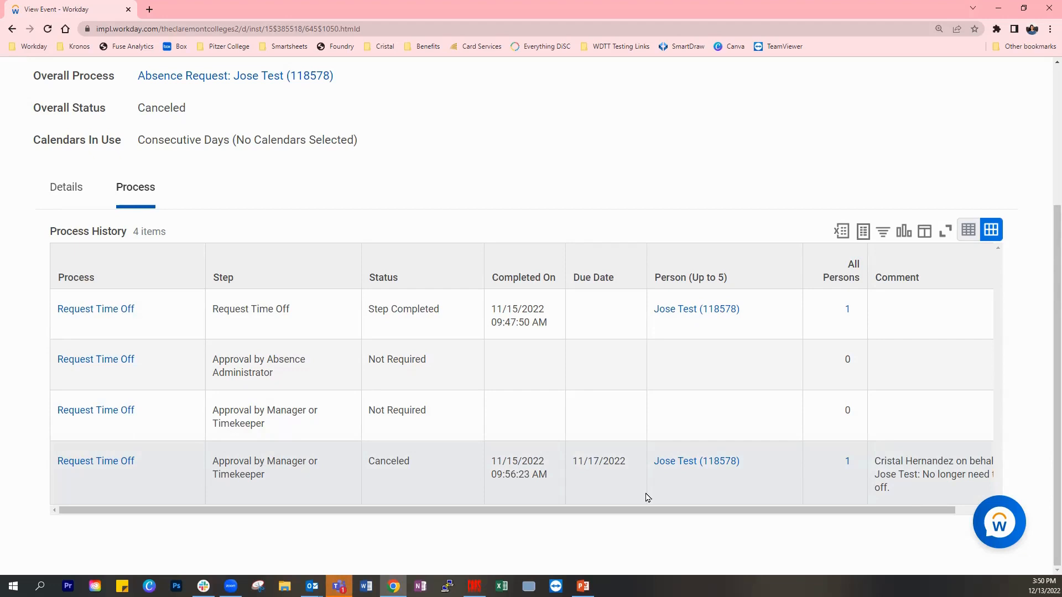
scroll(647, 497, up, 5)
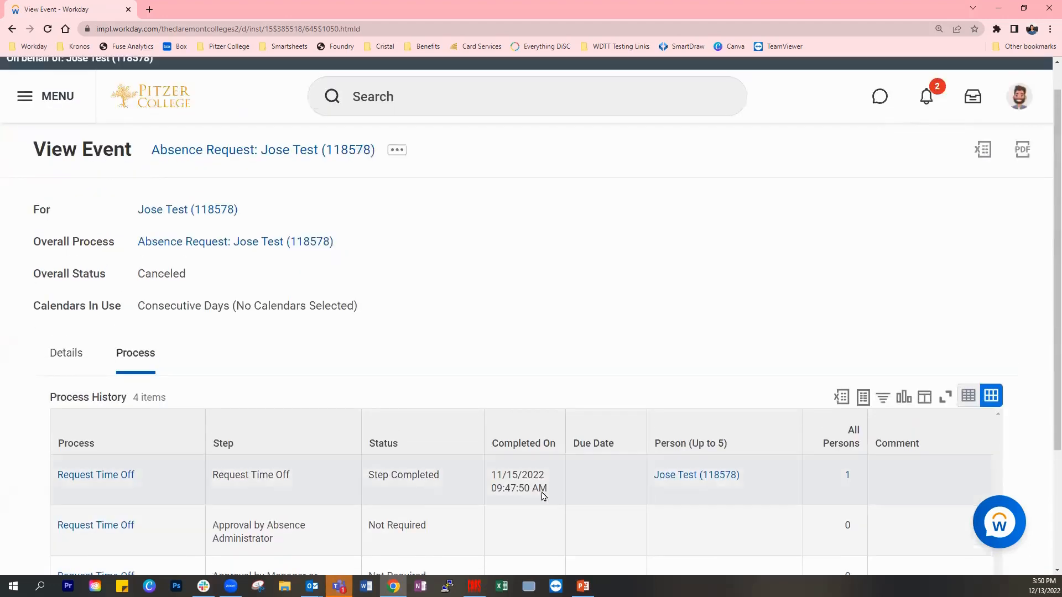
Return to the home page and find the Your Top Apps list.
click(157, 106)
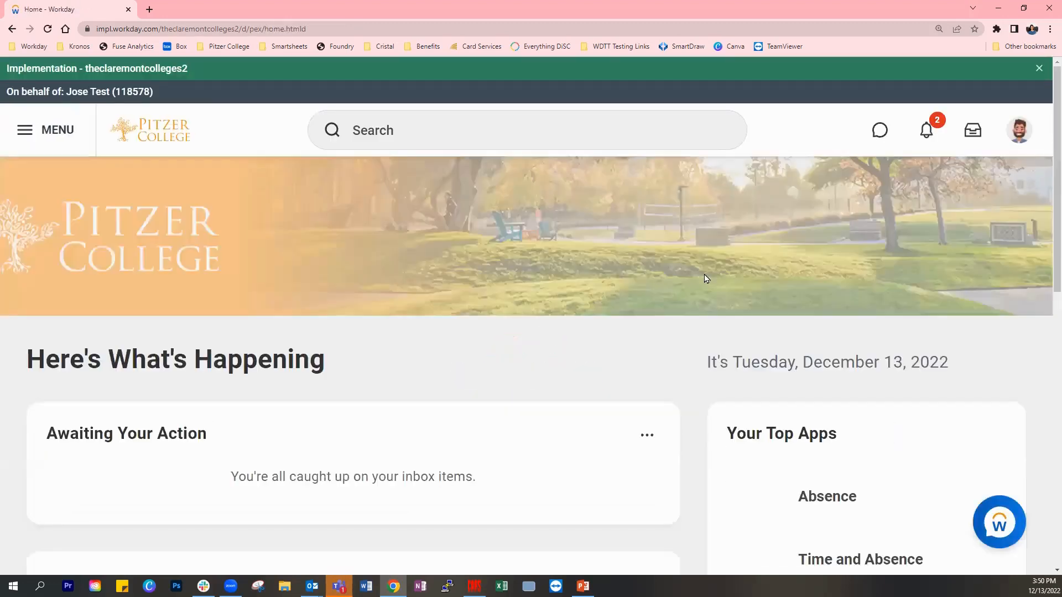
scroll(697, 286, down, 1)
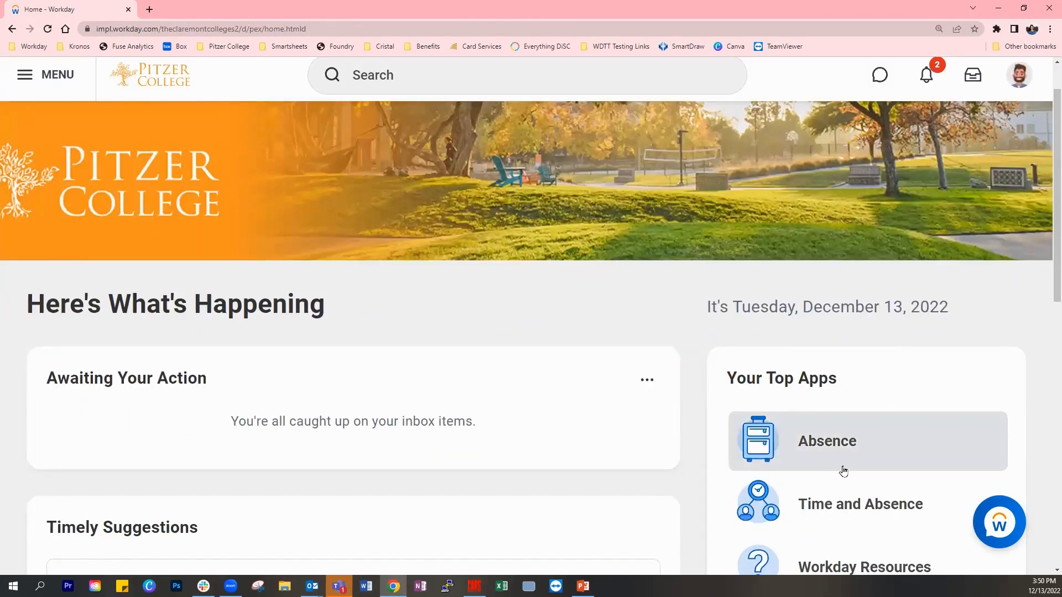
scroll(849, 469, down, 2)
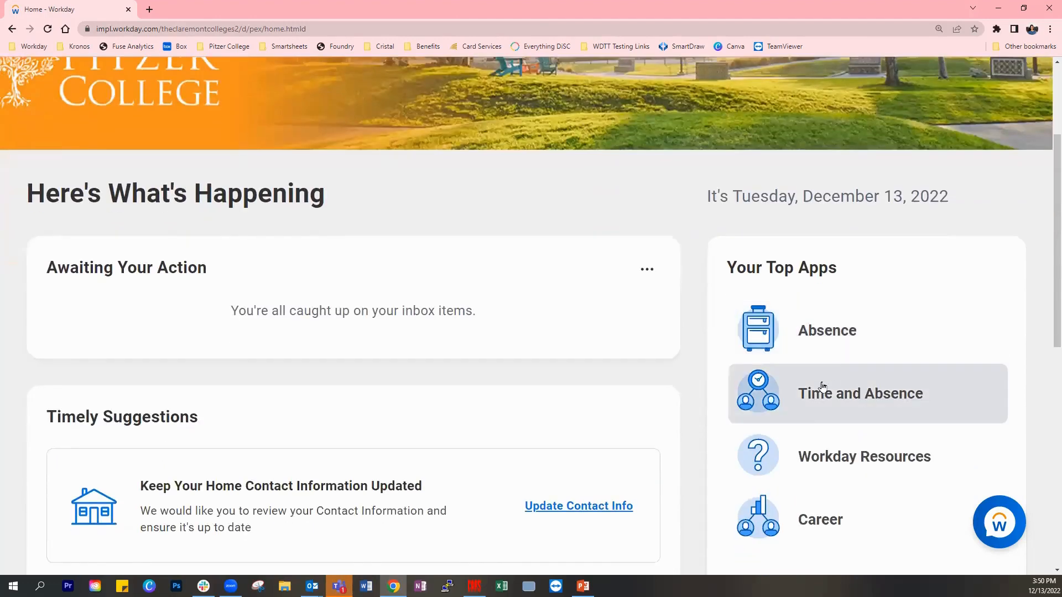